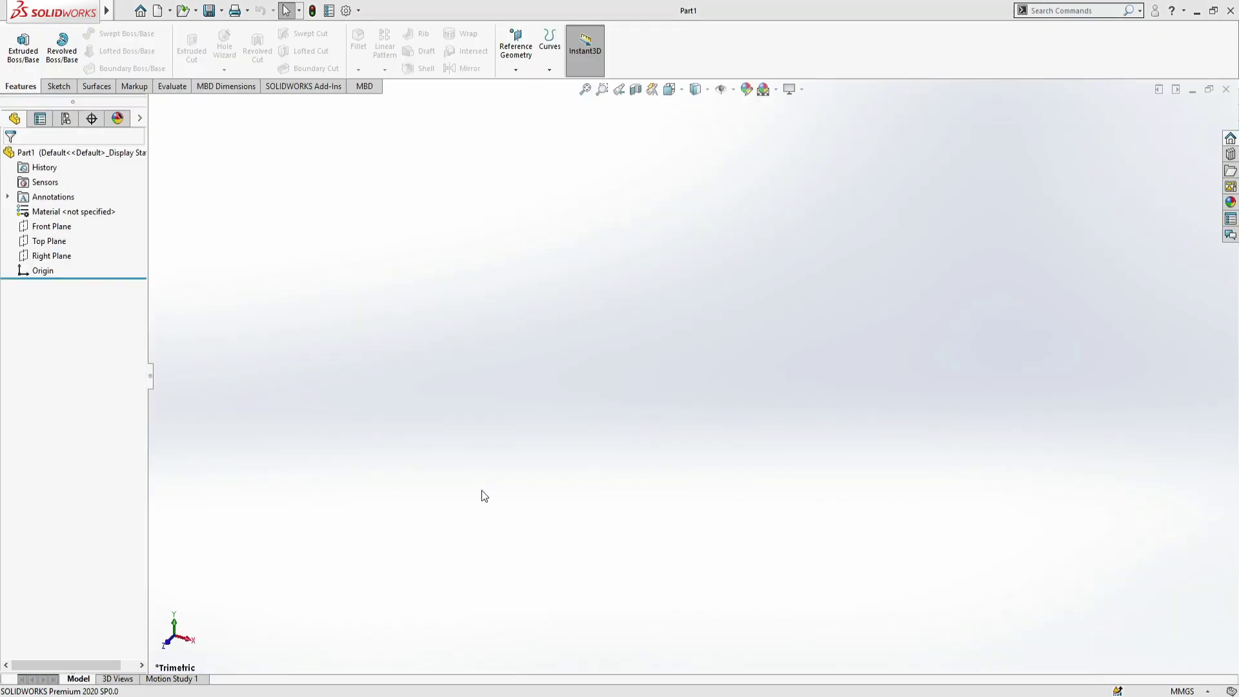
# Start a sketch on the Top Plane and draw a circle of about 55 mm radius centred on the origin.
pyautogui.click(58, 243)
pyautogui.click(65, 228)
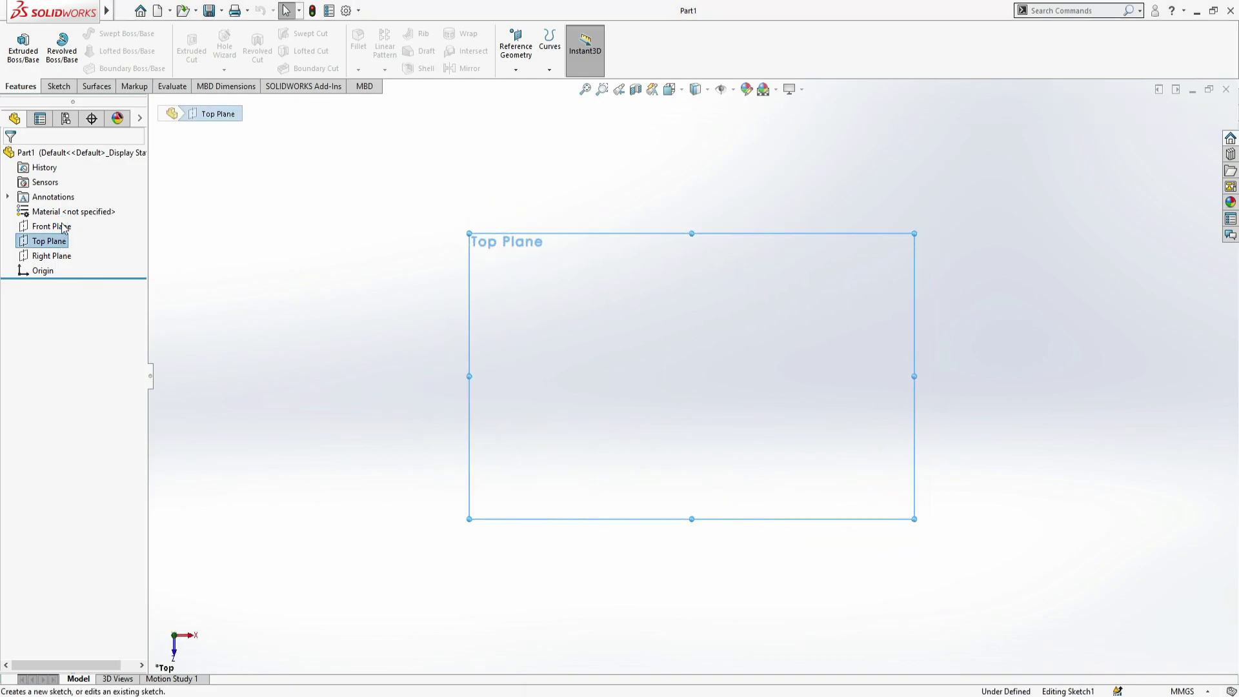
pyautogui.moveTo(107, 10)
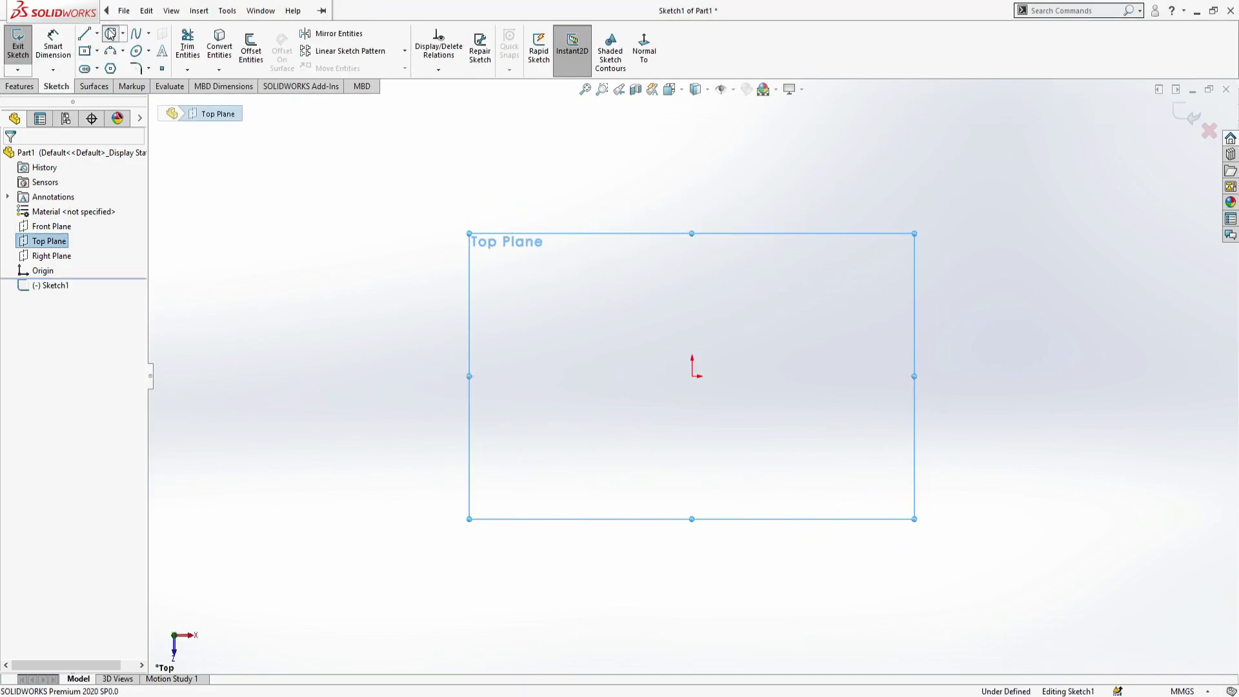
pyautogui.click(110, 34)
pyautogui.click(692, 375)
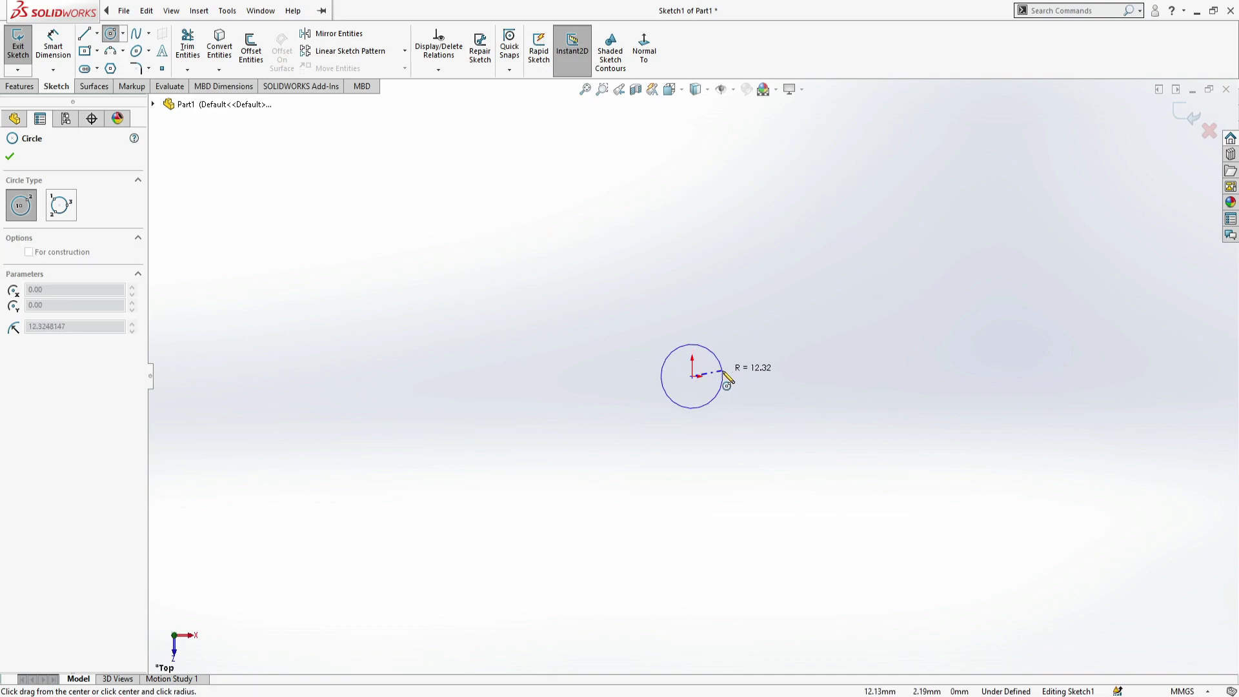
pyautogui.click(831, 377)
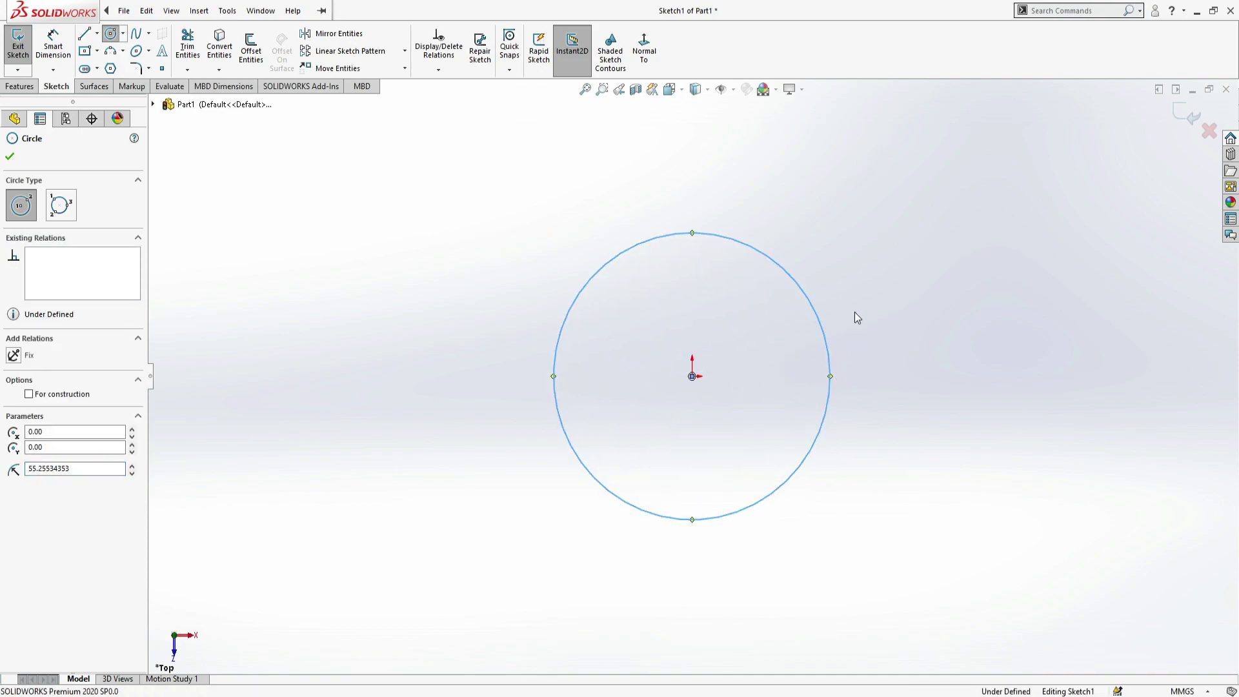
pyautogui.press('Escape')
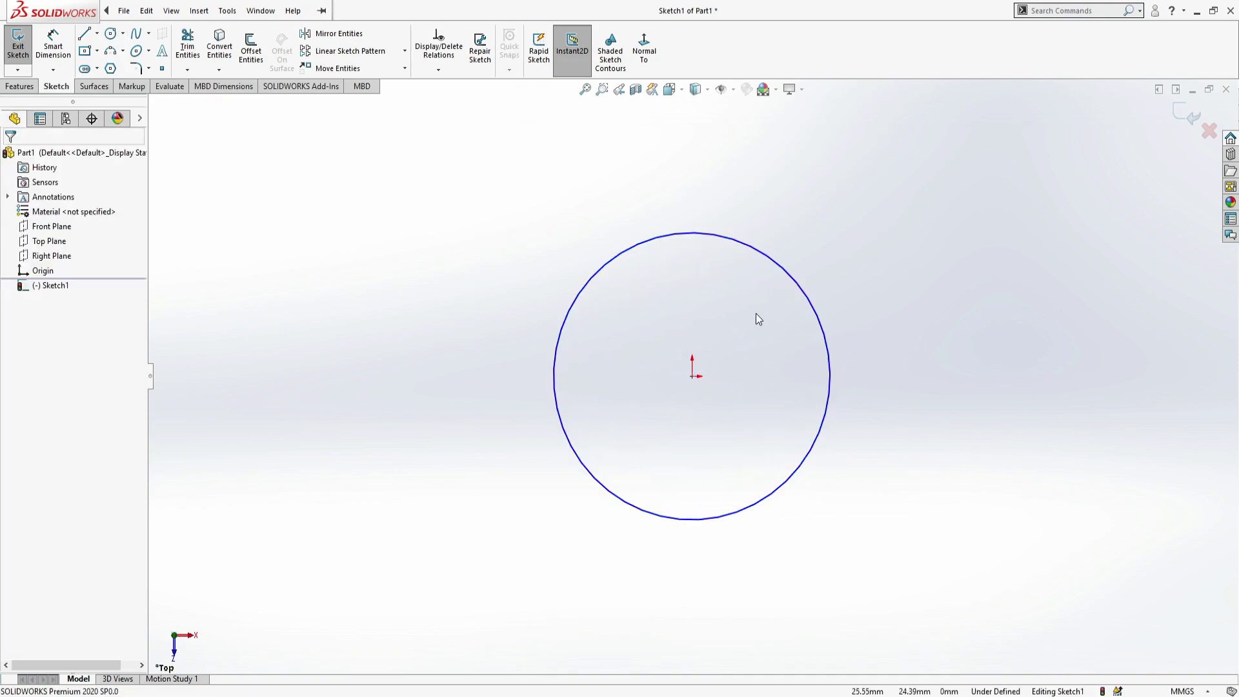
# Dimension the circle's diameter to 100 mm.
pyautogui.click(68, 40)
pyautogui.click(578, 463)
pyautogui.click(405, 398)
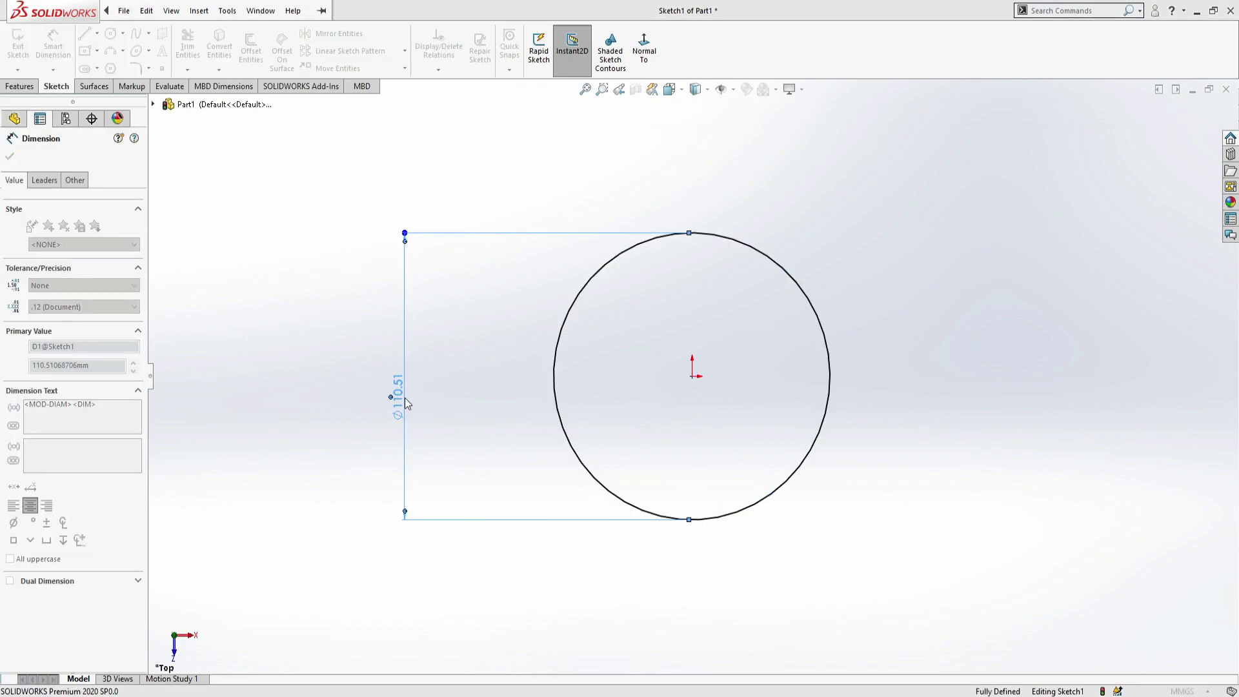
pyautogui.write('100')
pyautogui.press('Return')
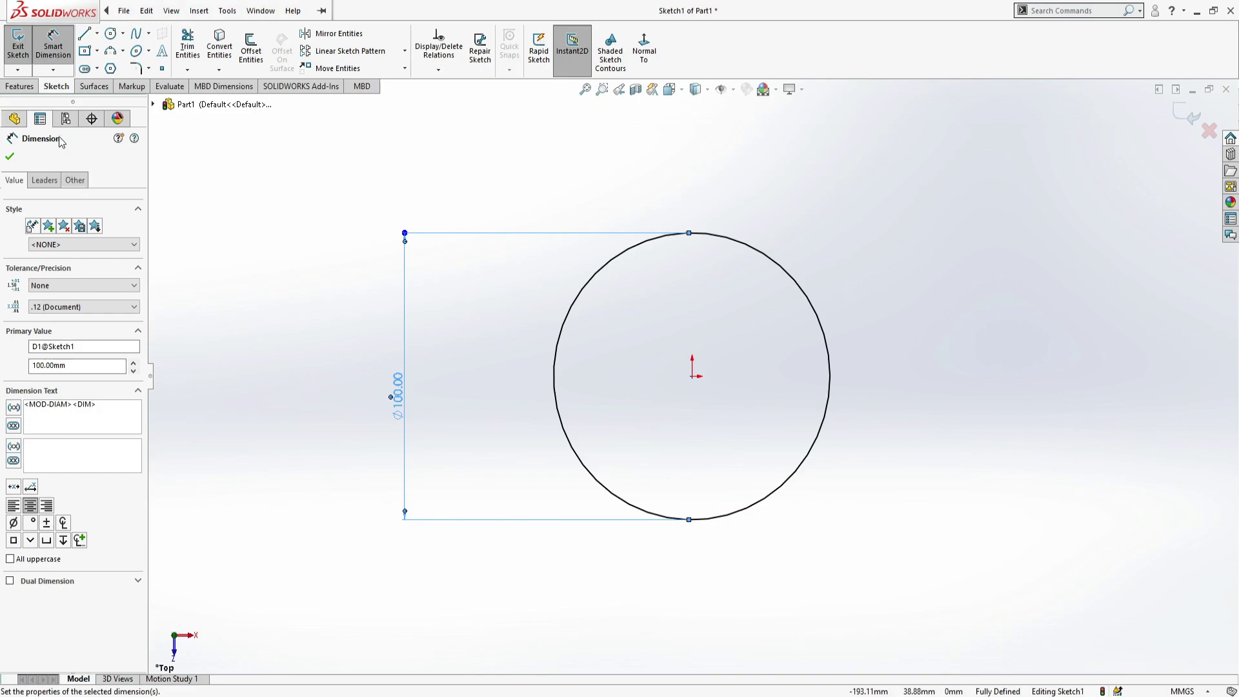
pyautogui.click(10, 156)
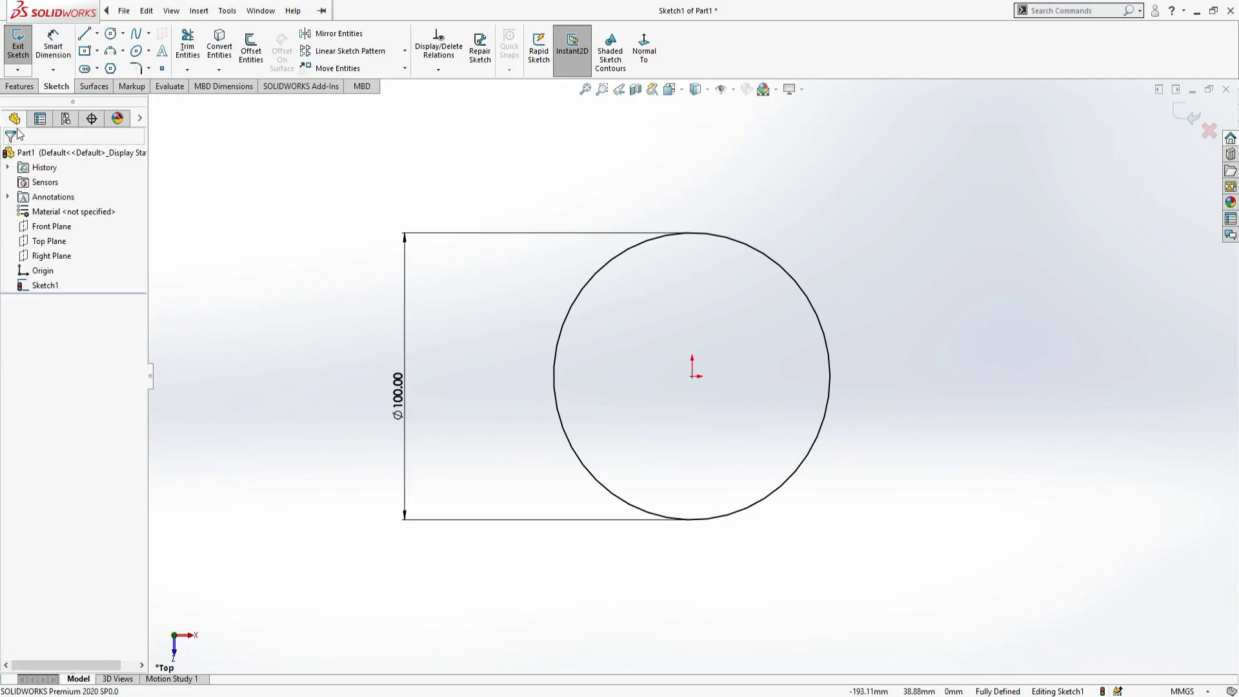
# Extrude the circle 100 mm upward from the sketch plane as a blind boss.
pyautogui.click(18, 46)
pyautogui.click(23, 45)
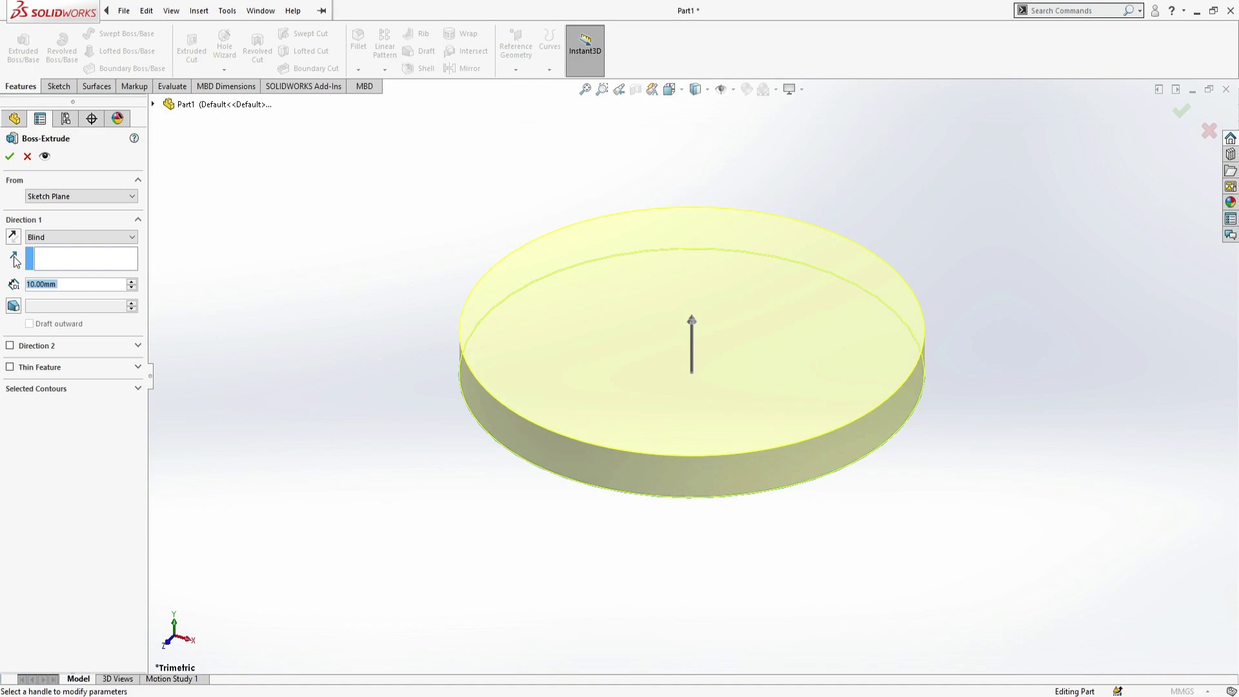
pyautogui.write('100')
pyautogui.press('Return')
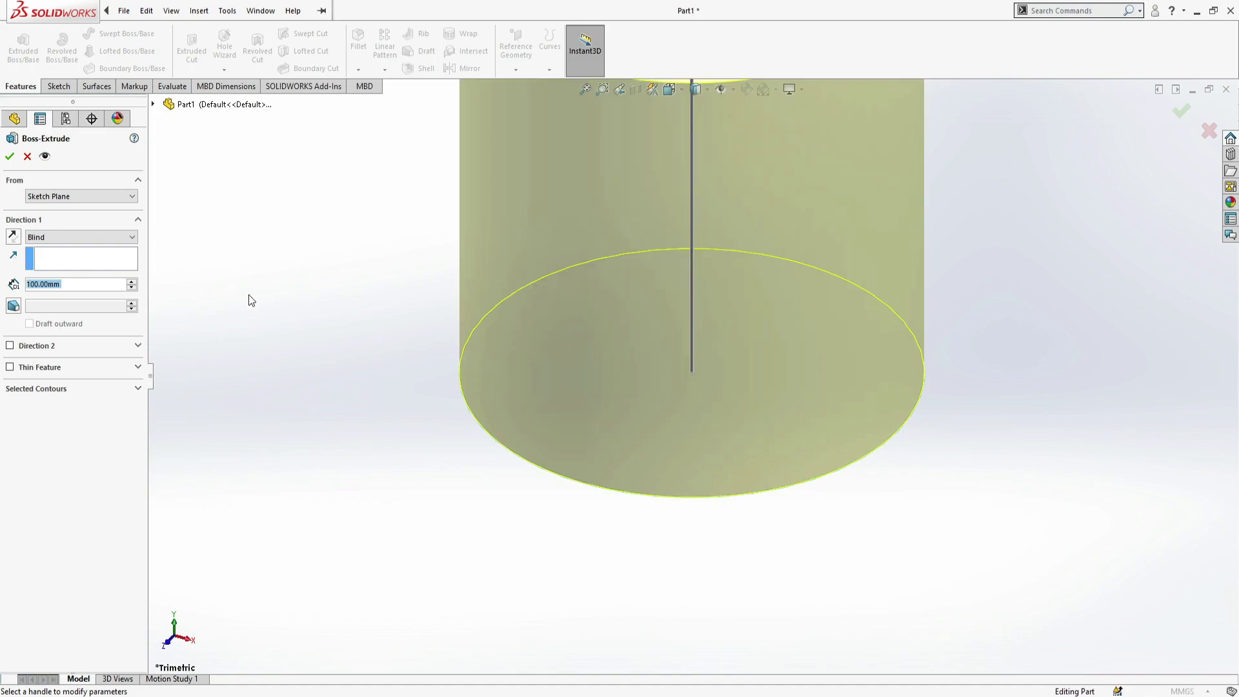
pyautogui.scroll(-5, 435, 331)
pyautogui.scroll(3, 940, 308)
pyautogui.scroll(-4, 846, 350)
pyautogui.moveTo(761, 376); pyautogui.dragTo(629, 374, button='middle')
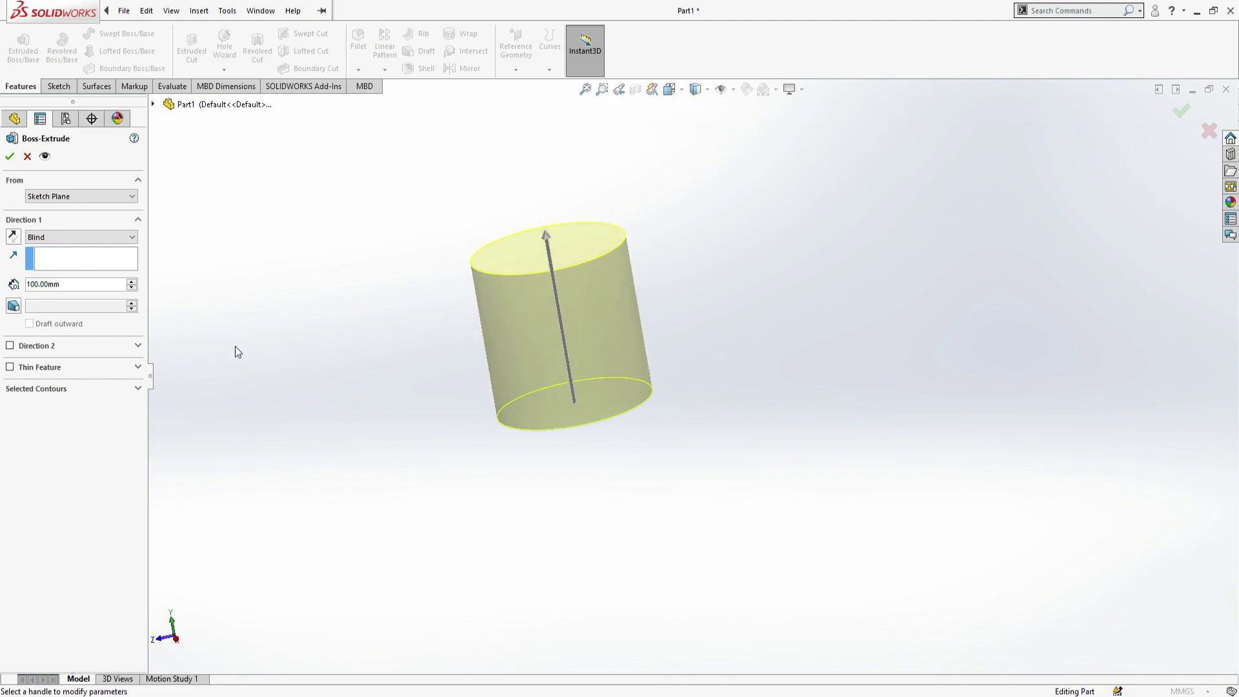
pyautogui.click(9, 157)
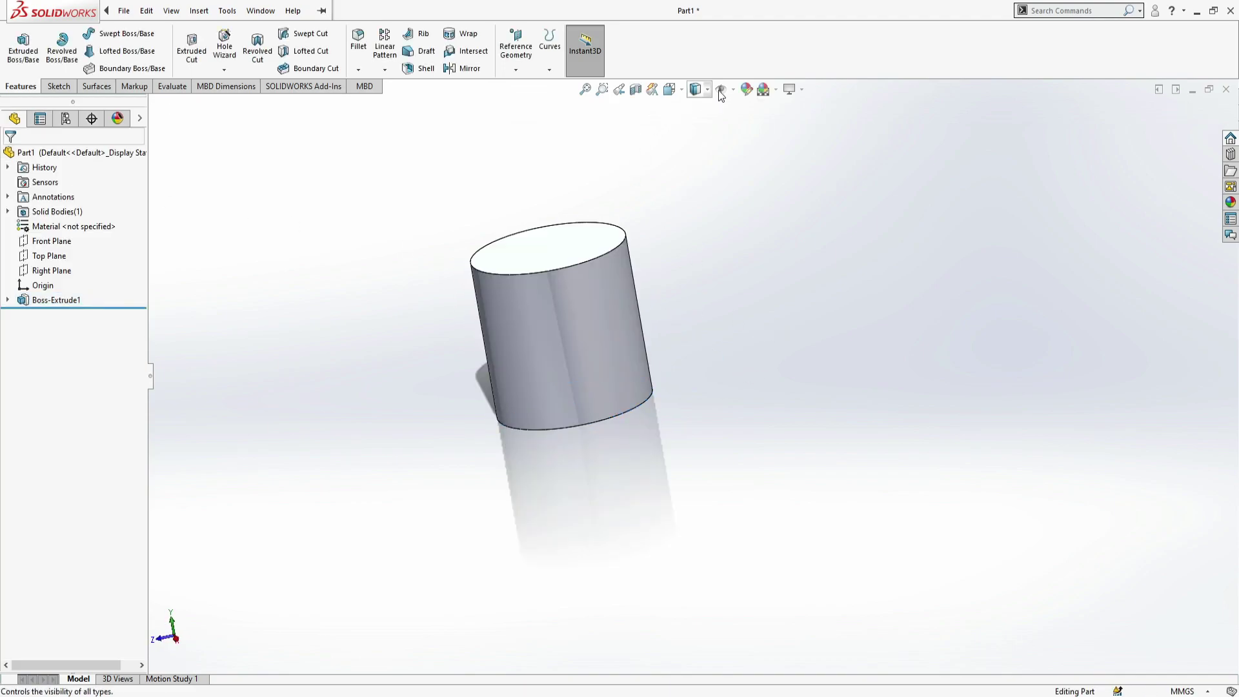
# Apply a plain white scene behind the cylinder.
pyautogui.click(776, 90)
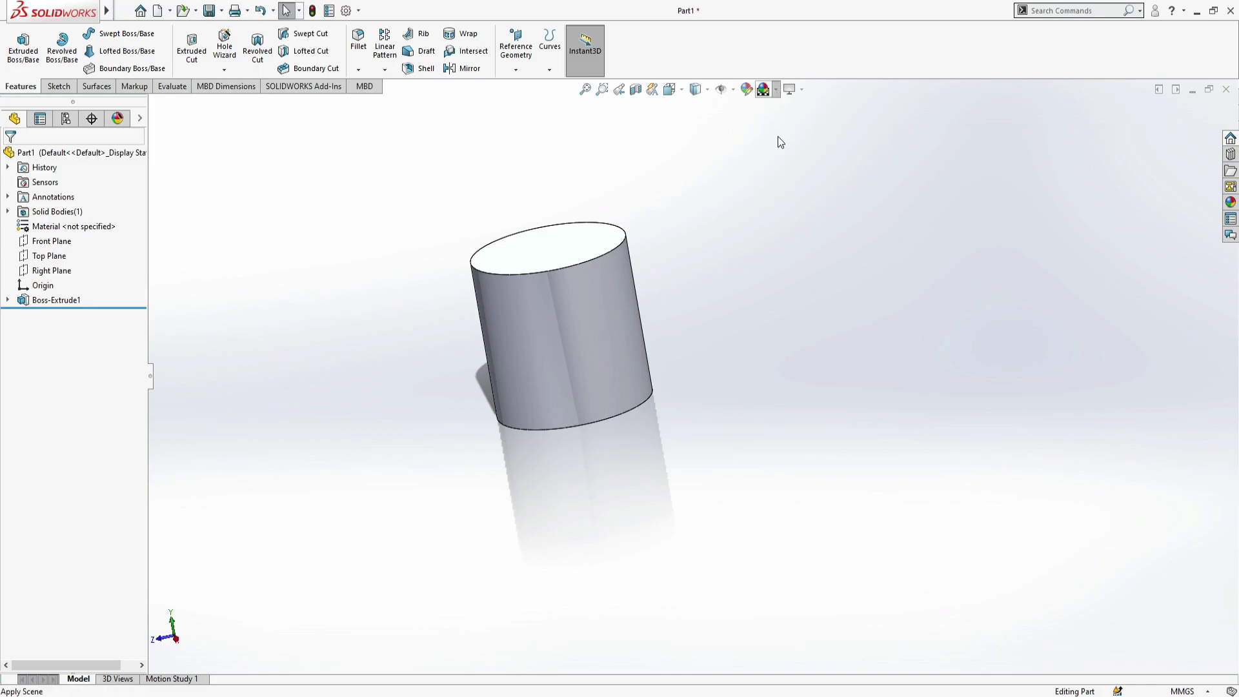
pyautogui.click(781, 126)
pyautogui.moveTo(542, 312); pyautogui.dragTo(648, 397, button='middle')
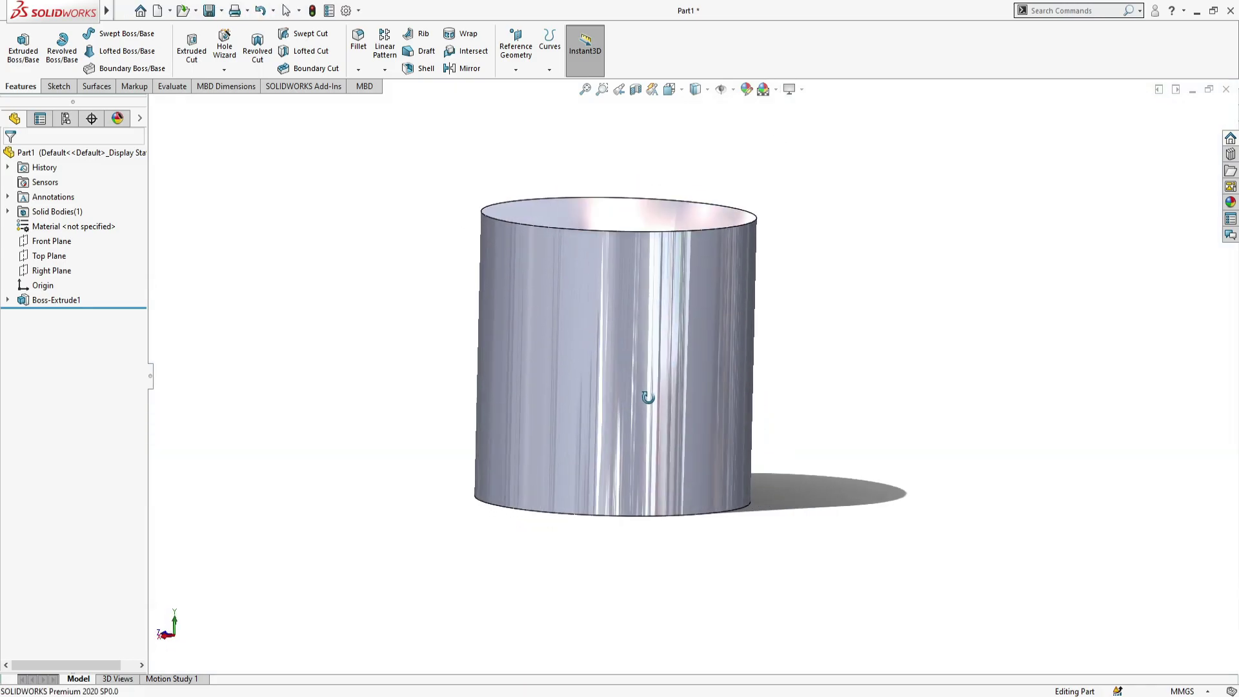
# Edit the cylinder's extrusion and set its depth to 110 mm.
pyautogui.click(55, 300)
pyautogui.click(77, 259)
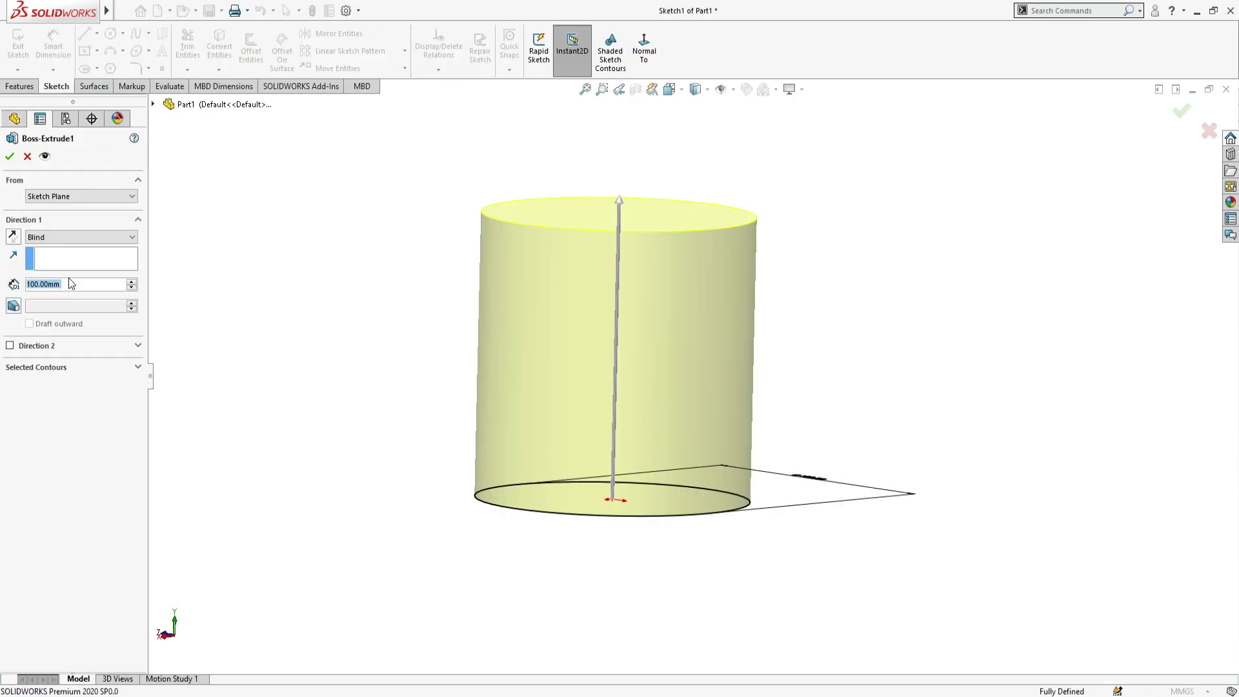
pyautogui.write('130')
pyautogui.press('Return')
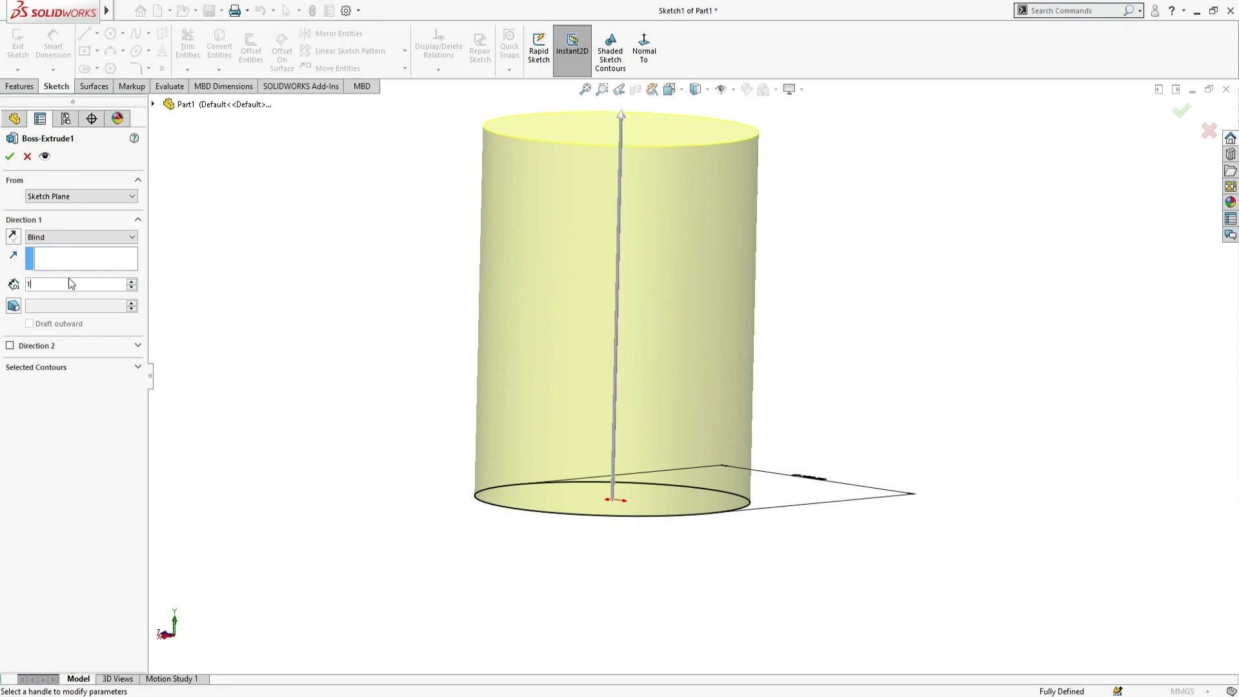
pyautogui.press('Return')
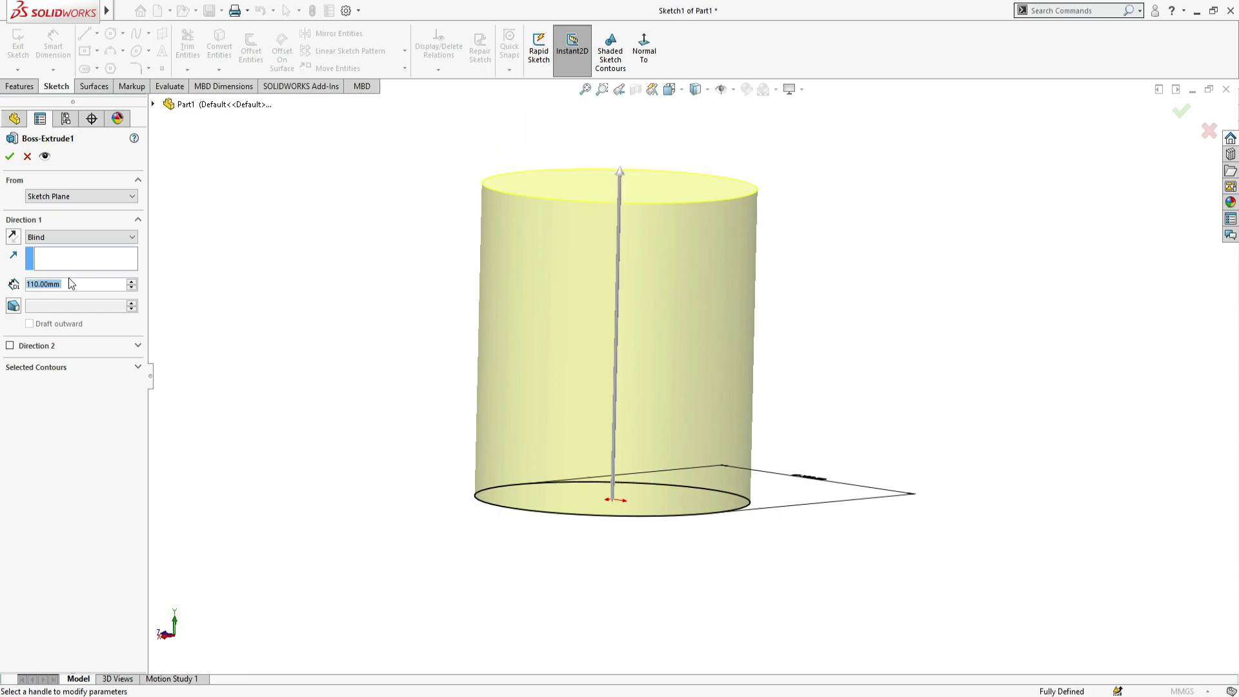
pyautogui.click(9, 156)
pyautogui.hotkey('ctrl', '7')
pyautogui.moveTo(927, 249); pyautogui.dragTo(906, 180, button='middle')
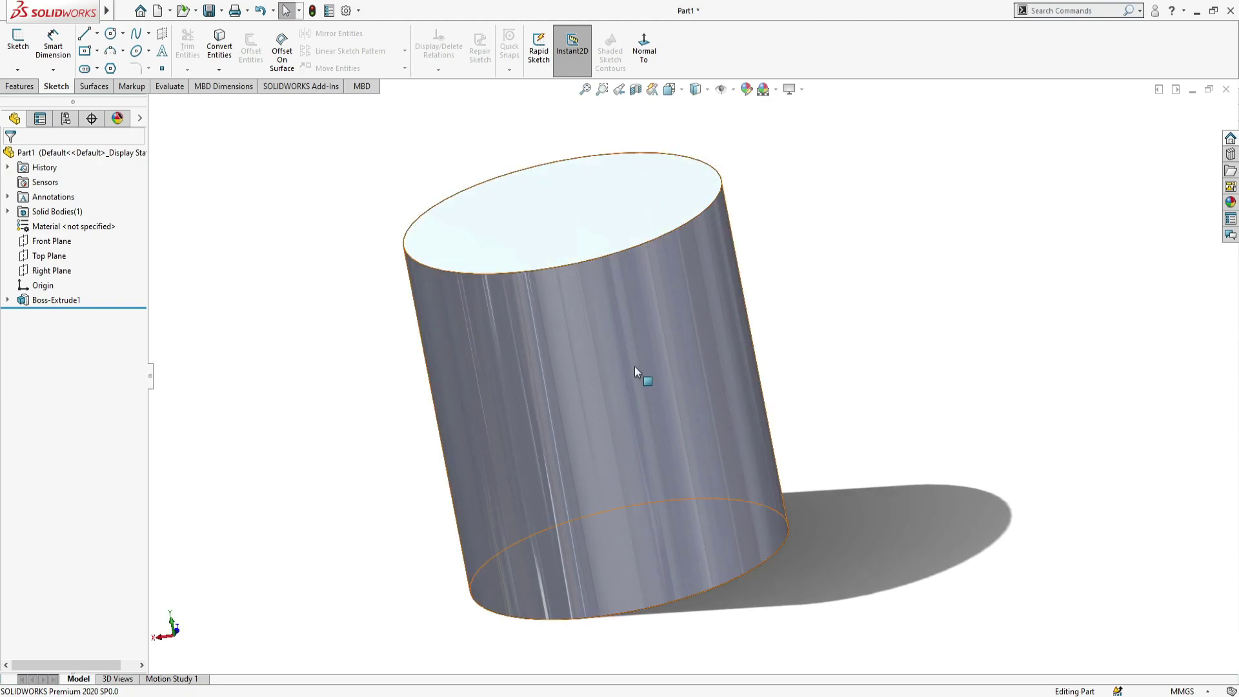
# Start a new sketch on the Front Plane and view it face-on.
pyautogui.click(40, 242)
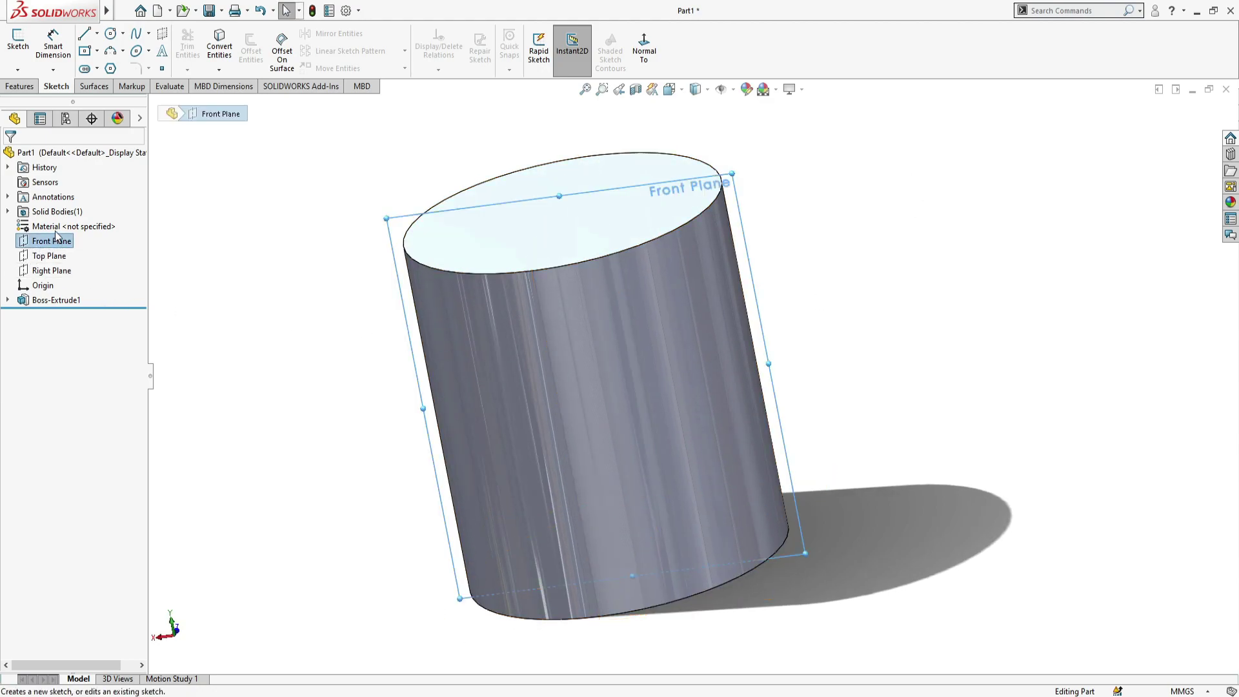
pyautogui.click(18, 40)
pyautogui.click(642, 48)
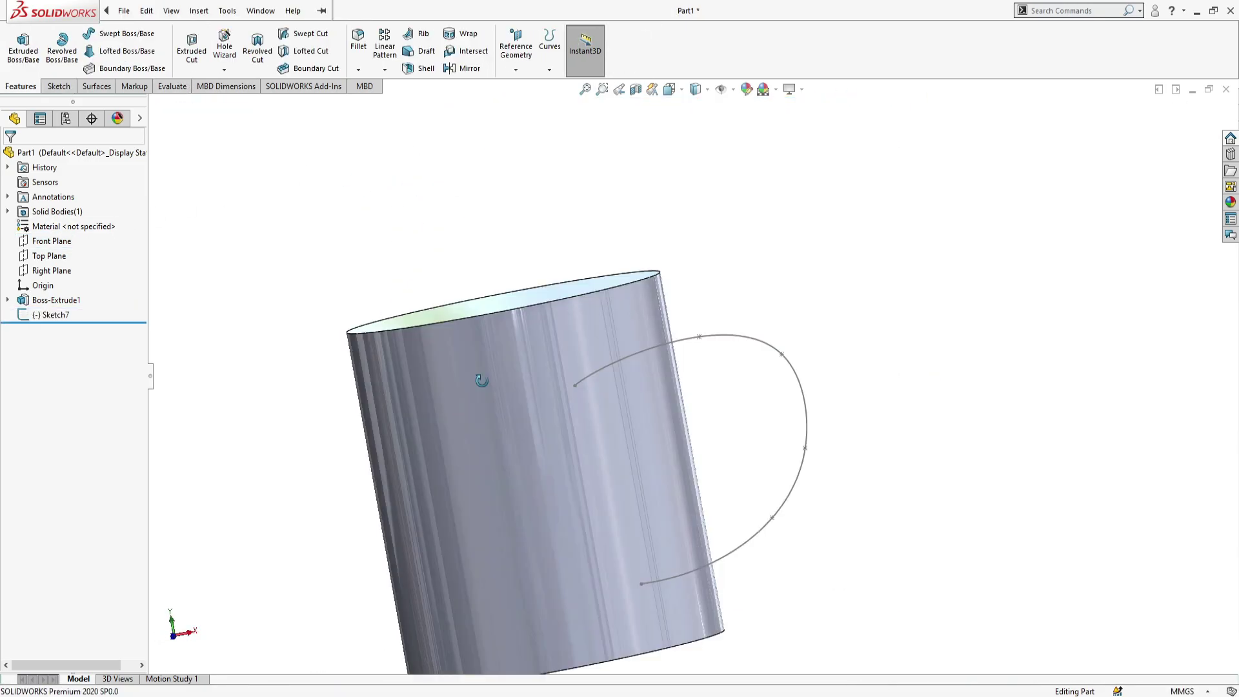
# Edit the handle spline sketch and reshape the curve by moving its upper and outer points inward and its lower end closer to the cup wall.
pyautogui.click(41, 312)
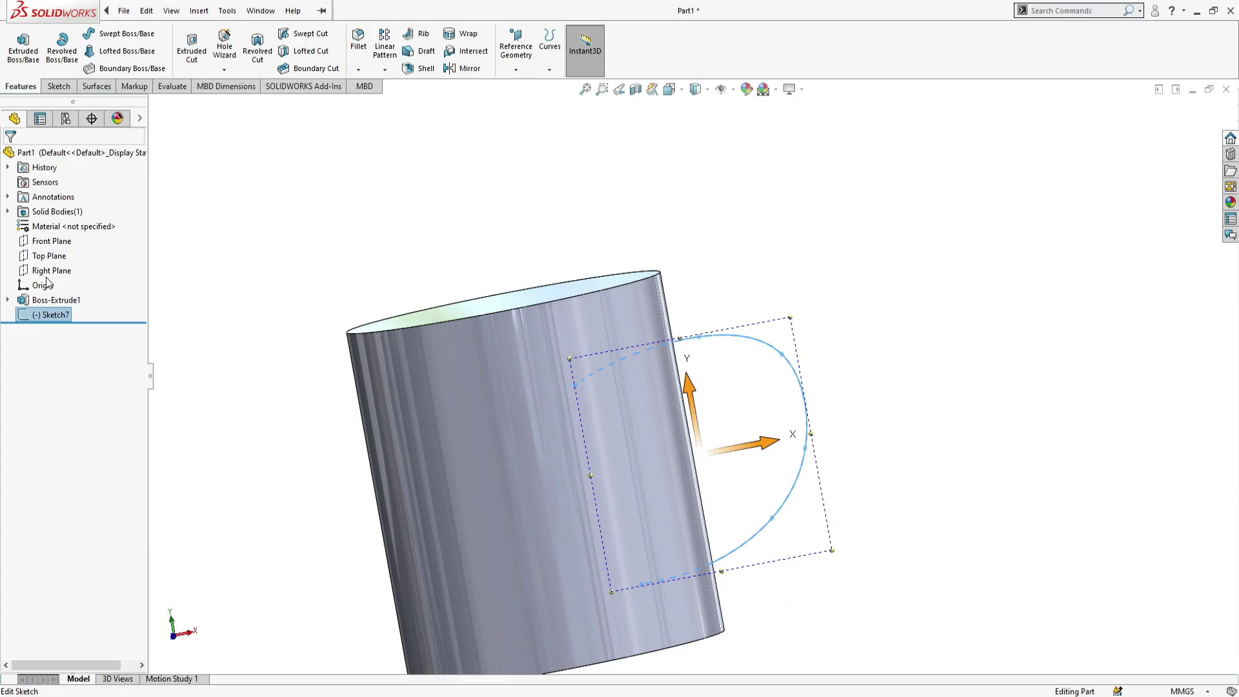
pyautogui.click(47, 282)
pyautogui.click(643, 48)
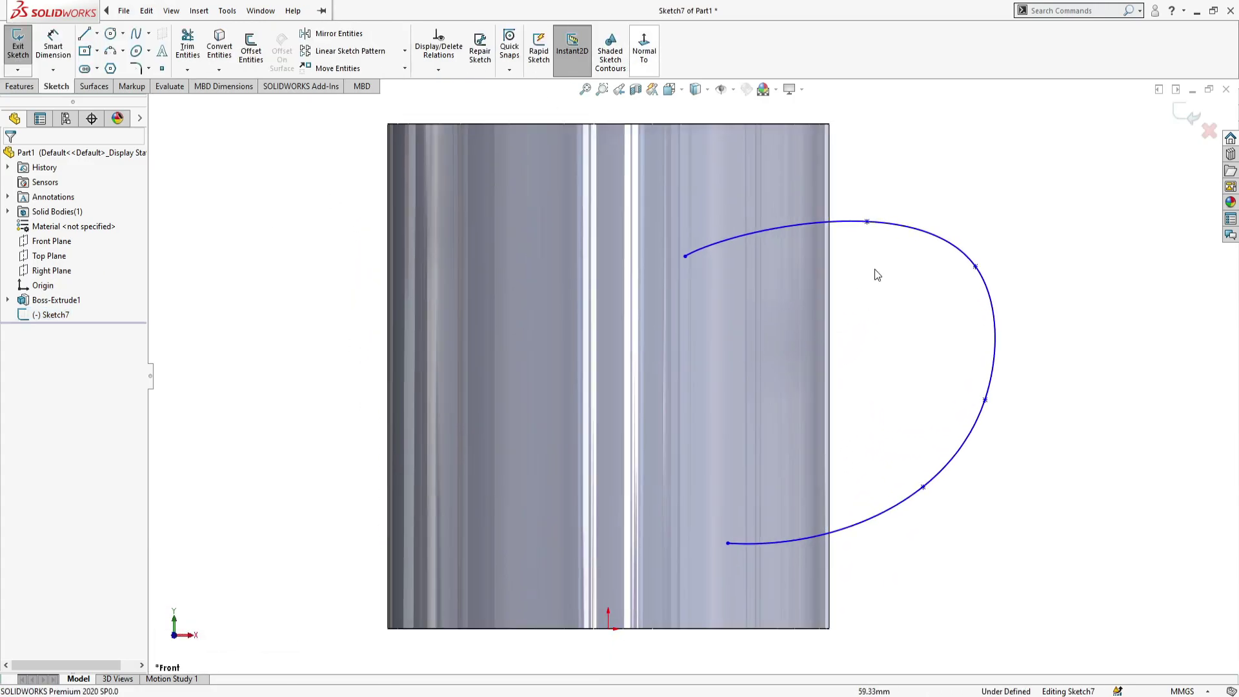
pyautogui.click(867, 221)
pyautogui.moveTo(872, 224)
pyautogui.mouseDown()
pyautogui.moveTo(877, 173)
pyautogui.moveTo(897, 215)
pyautogui.moveTo(884, 225)
pyautogui.mouseUp()
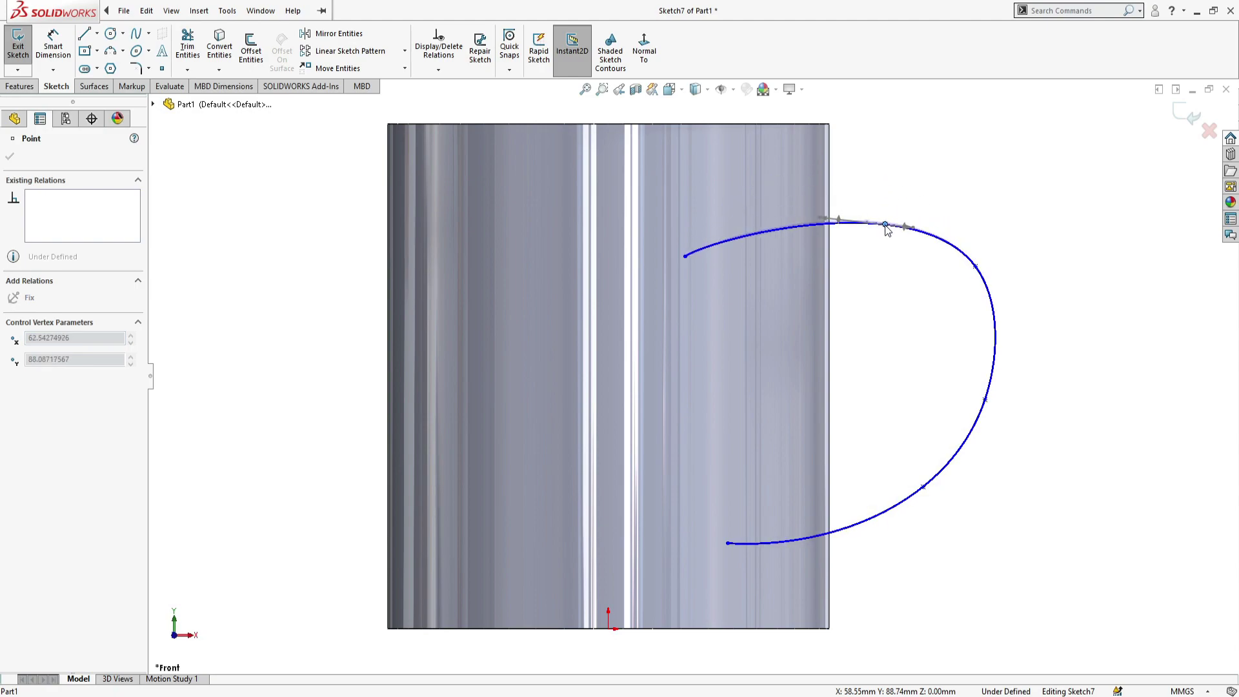
pyautogui.moveTo(985, 401); pyautogui.dragTo(959, 431)
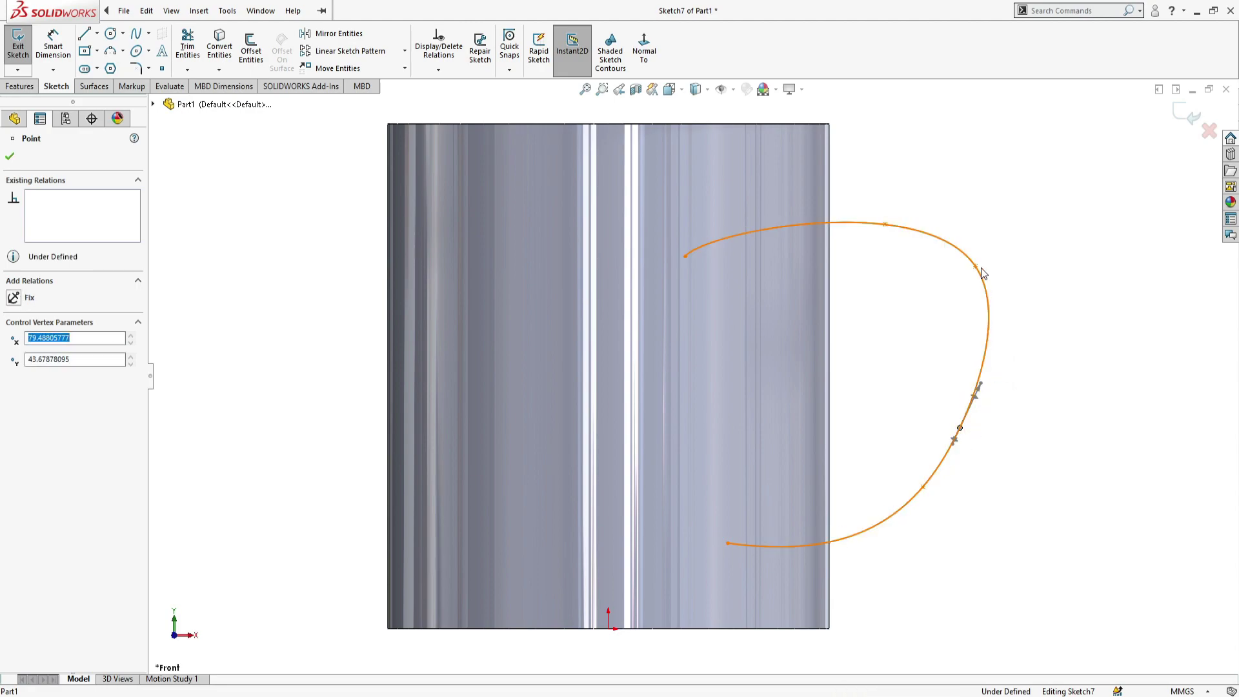
pyautogui.moveTo(975, 267); pyautogui.dragTo(952, 250)
pyautogui.moveTo(729, 544); pyautogui.dragTo(775, 540)
# Refine the outer side of the handle spline by adjusting its lower outer point and that point's tangent handle, and finish the sketch.
pyautogui.click(964, 321)
pyautogui.click(980, 318)
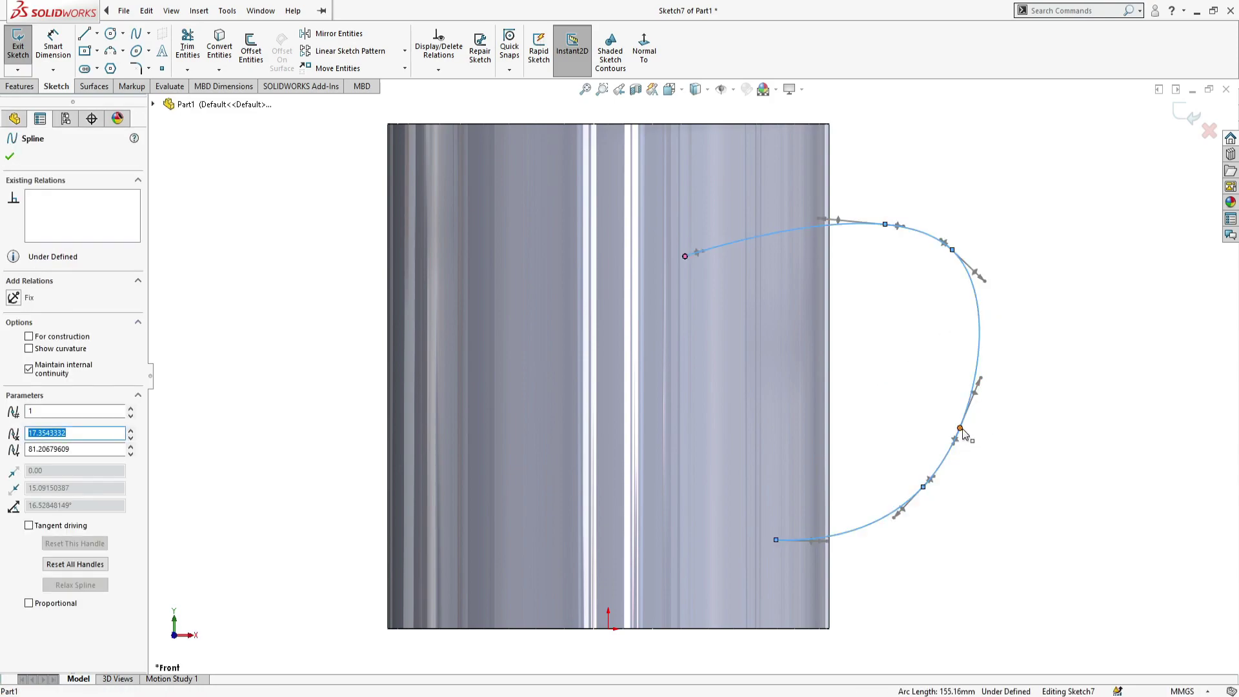
pyautogui.click(960, 428)
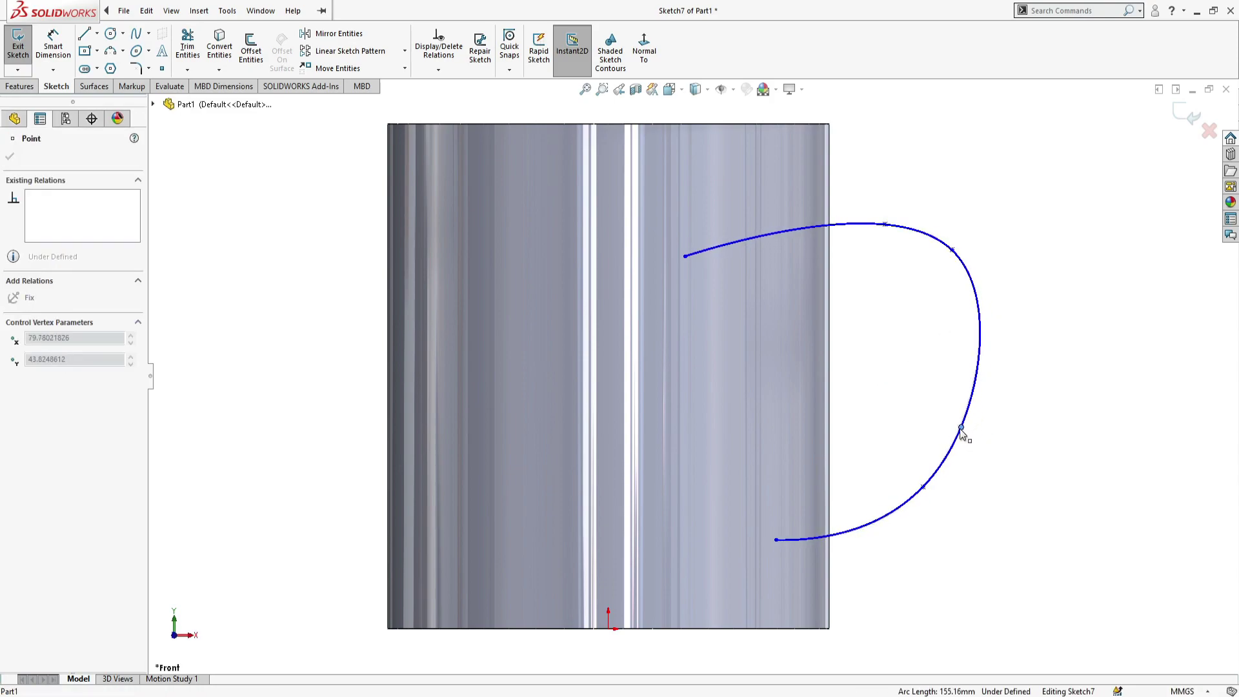
pyautogui.click(965, 413)
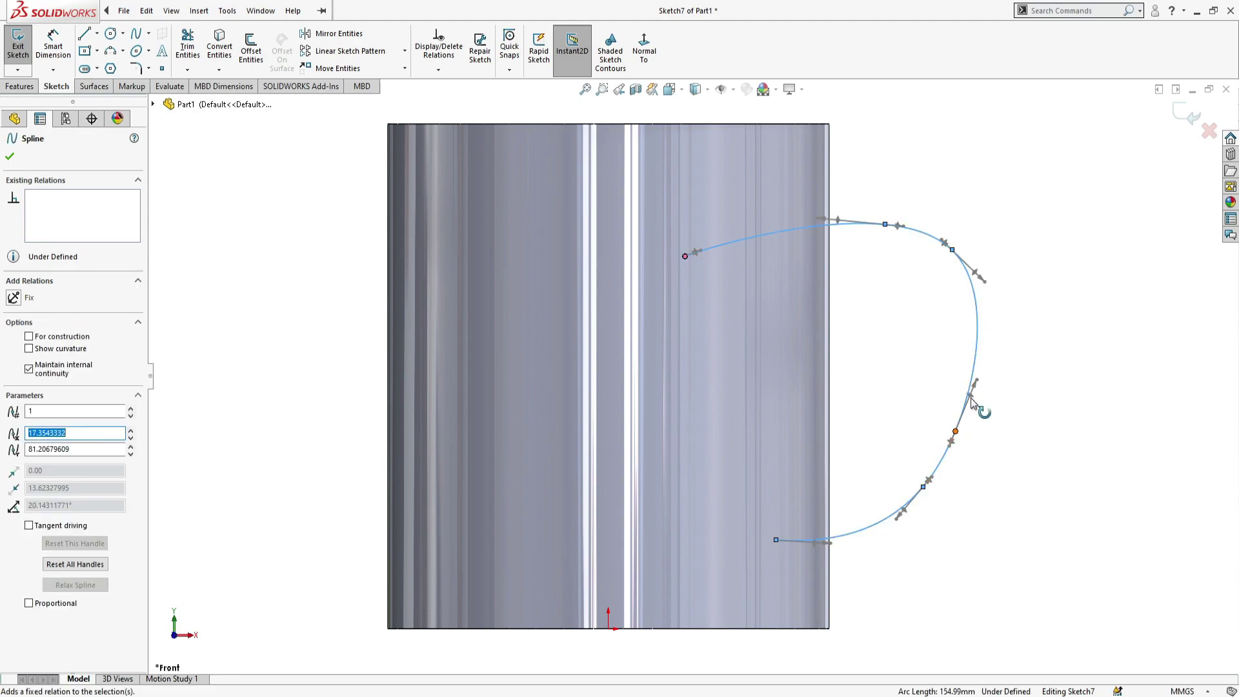
pyautogui.moveTo(975, 397)
pyautogui.mouseDown()
pyautogui.moveTo(955, 397)
pyautogui.moveTo(966, 398)
pyautogui.mouseUp()
pyautogui.click(1053, 323)
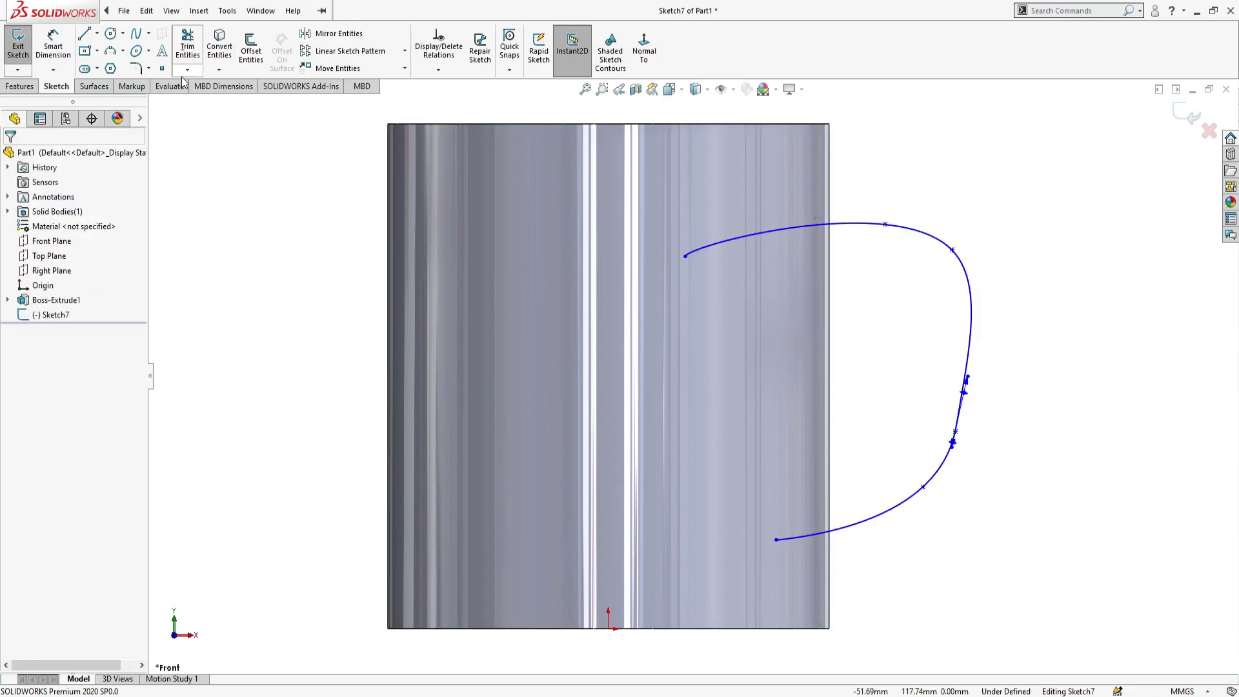
pyautogui.click(18, 47)
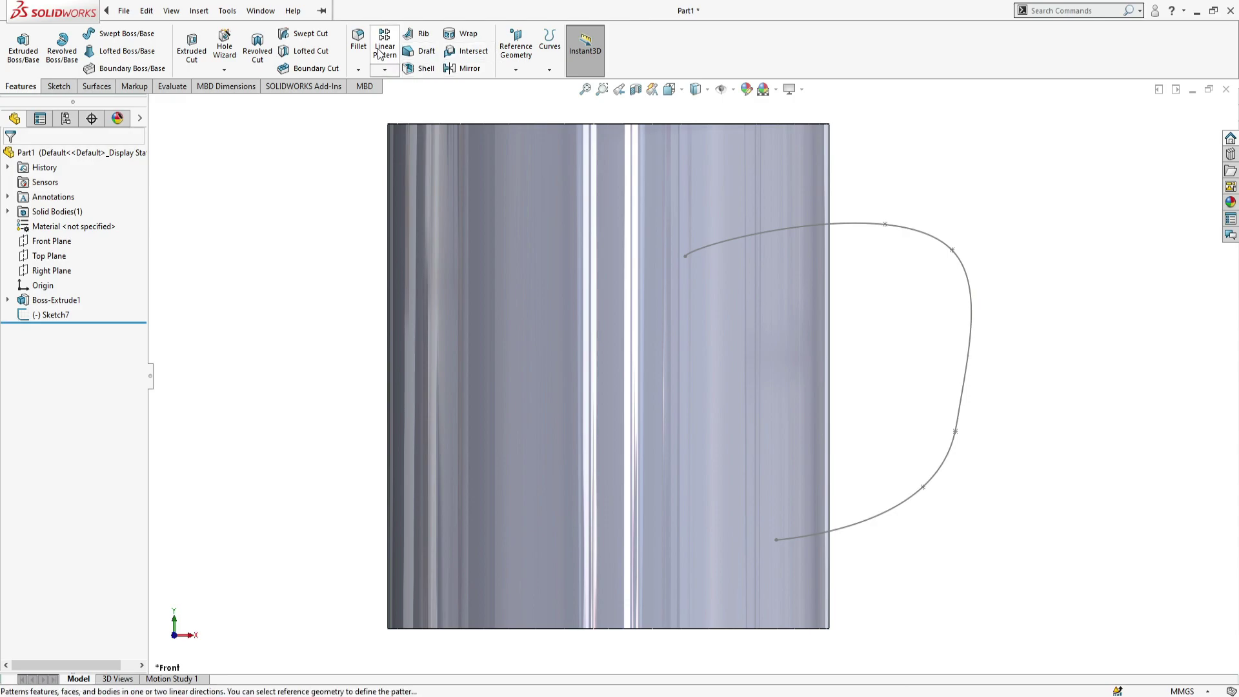
# Sweep a circular profile thicker than 10 mm along the handle spline to form the mug handle.
pyautogui.click(110, 39)
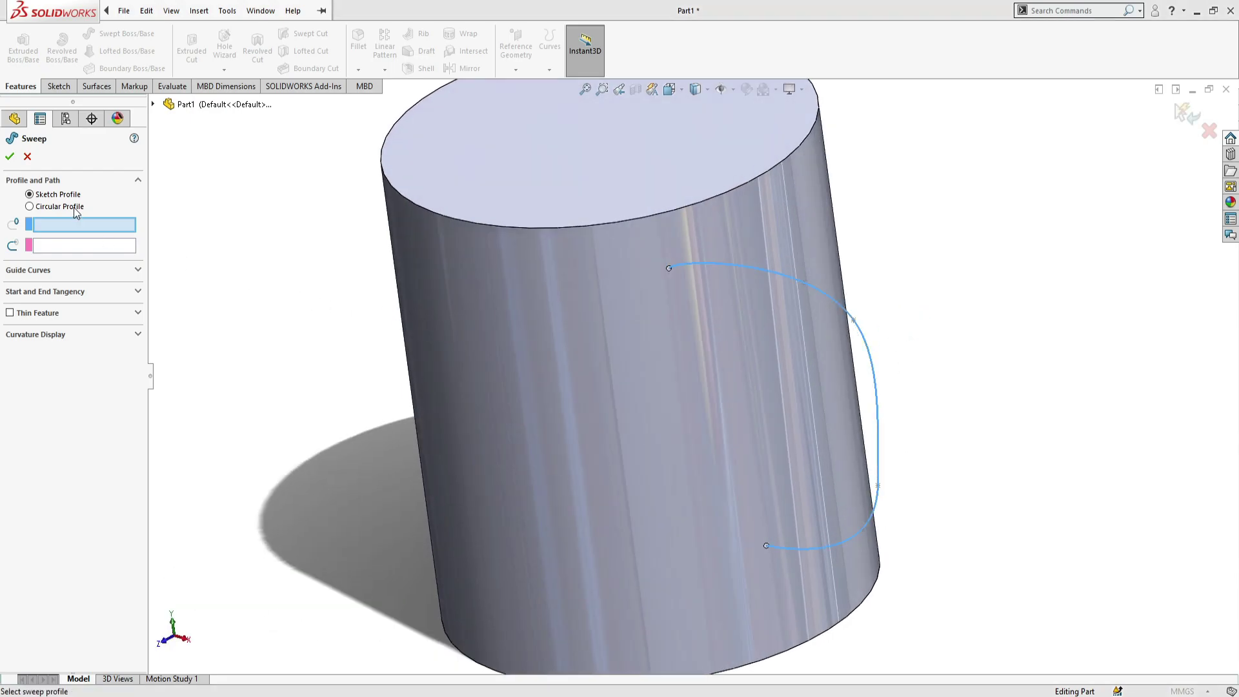
pyautogui.click(30, 206)
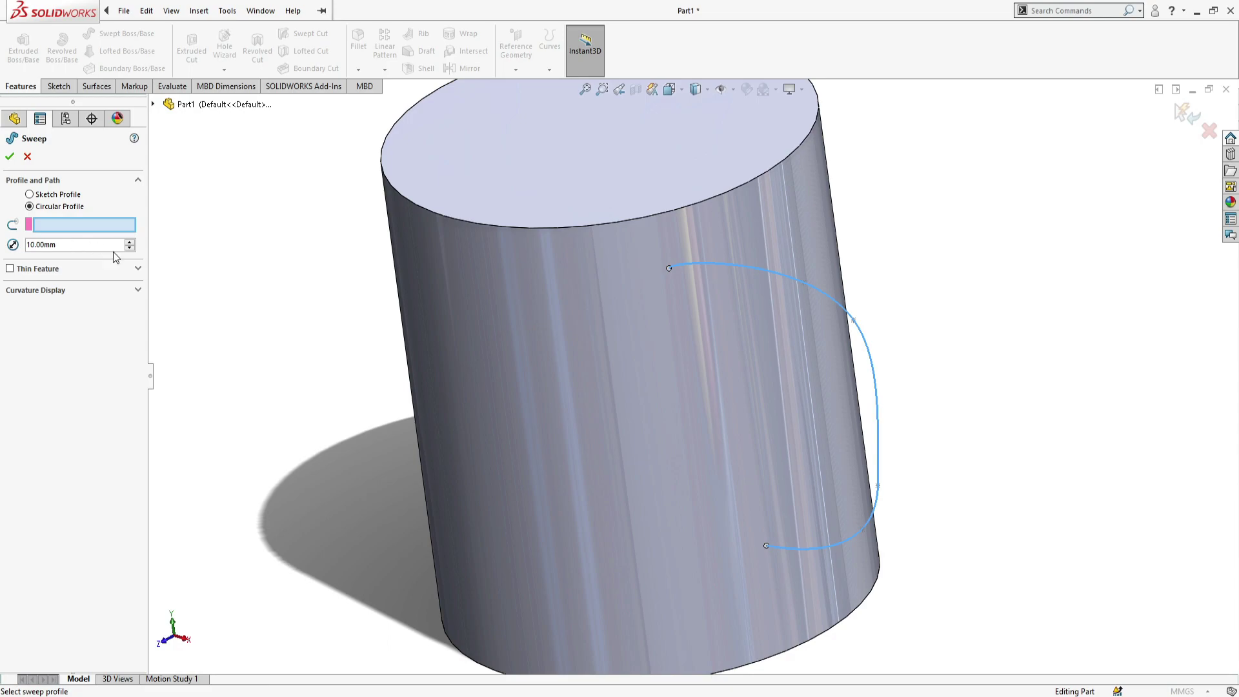
pyautogui.click(75, 249)
pyautogui.click(700, 264)
pyautogui.moveTo(690, 324)
pyautogui.mouseDown(button='middle')
pyautogui.moveTo(599, 283)
pyautogui.moveTo(714, 309)
pyautogui.mouseUp(button='middle')
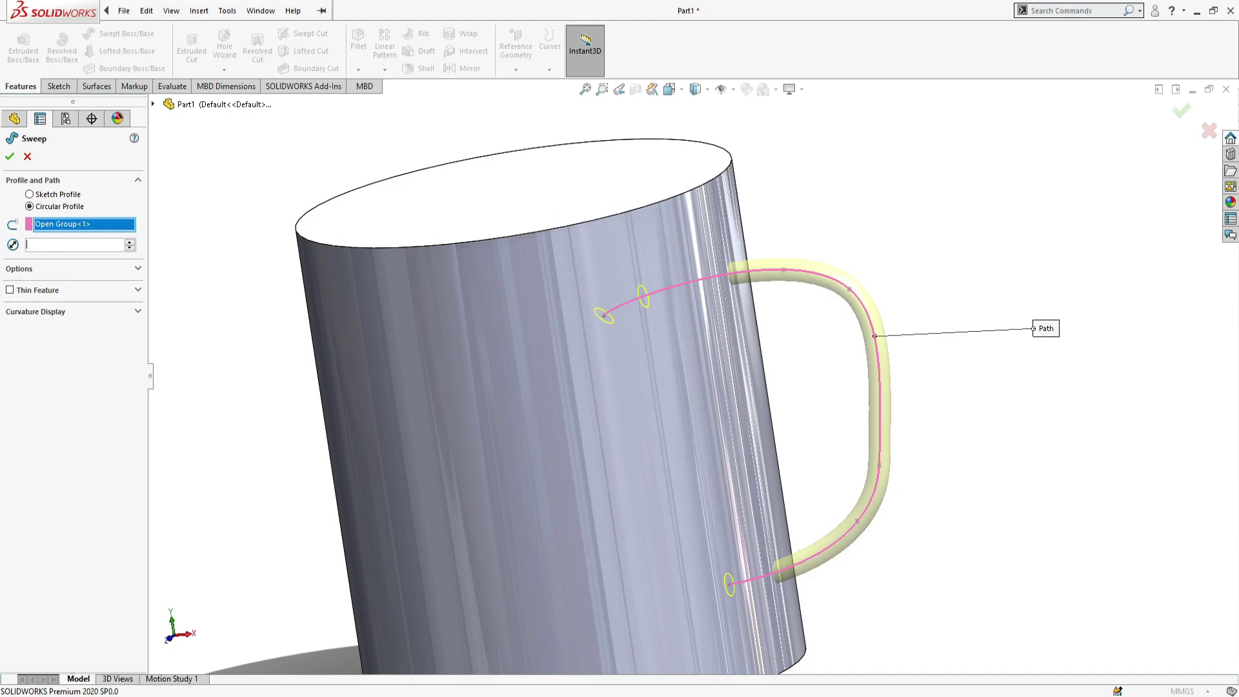
pyautogui.write('0')
pyautogui.press('Return')
pyautogui.moveTo(211, 284)
pyautogui.mouseDown(button='middle')
pyautogui.moveTo(284, 337)
pyautogui.moveTo(230, 271)
pyautogui.mouseUp(button='middle')
pyautogui.press('Return')
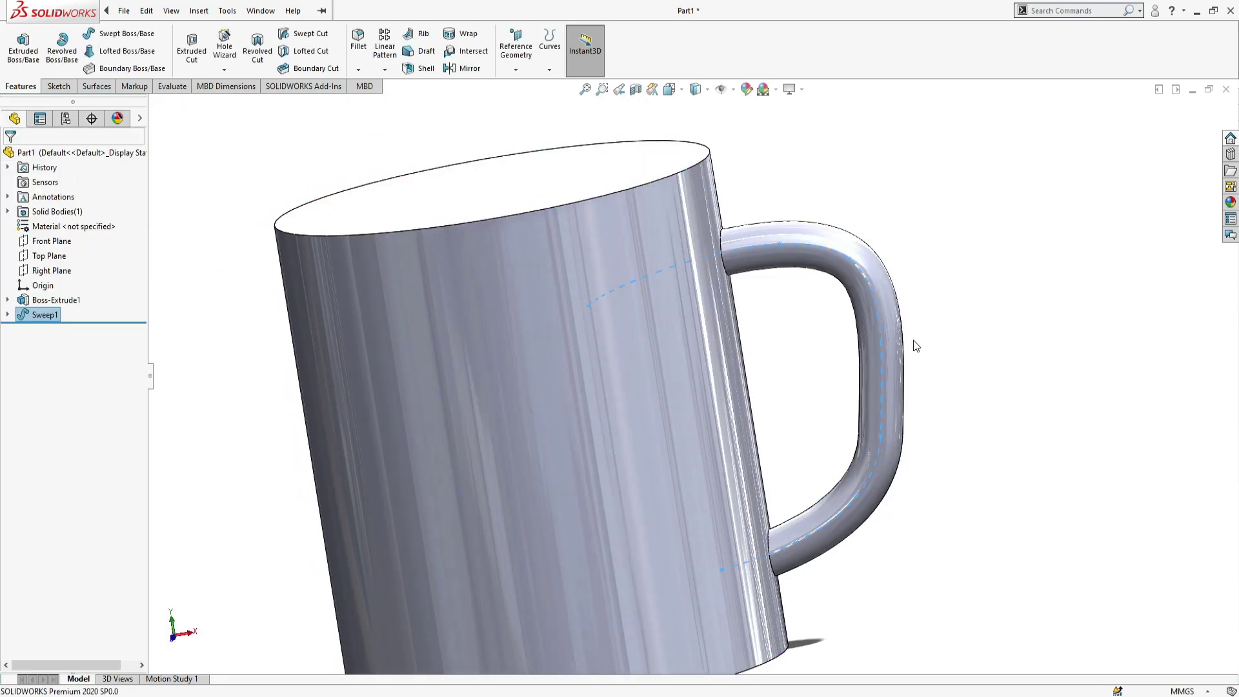
# Shell the mug body with a 5 mm wall thickness, removing its top face.
pyautogui.press('f')
pyautogui.moveTo(912, 346); pyautogui.dragTo(775, 309, button='middle')
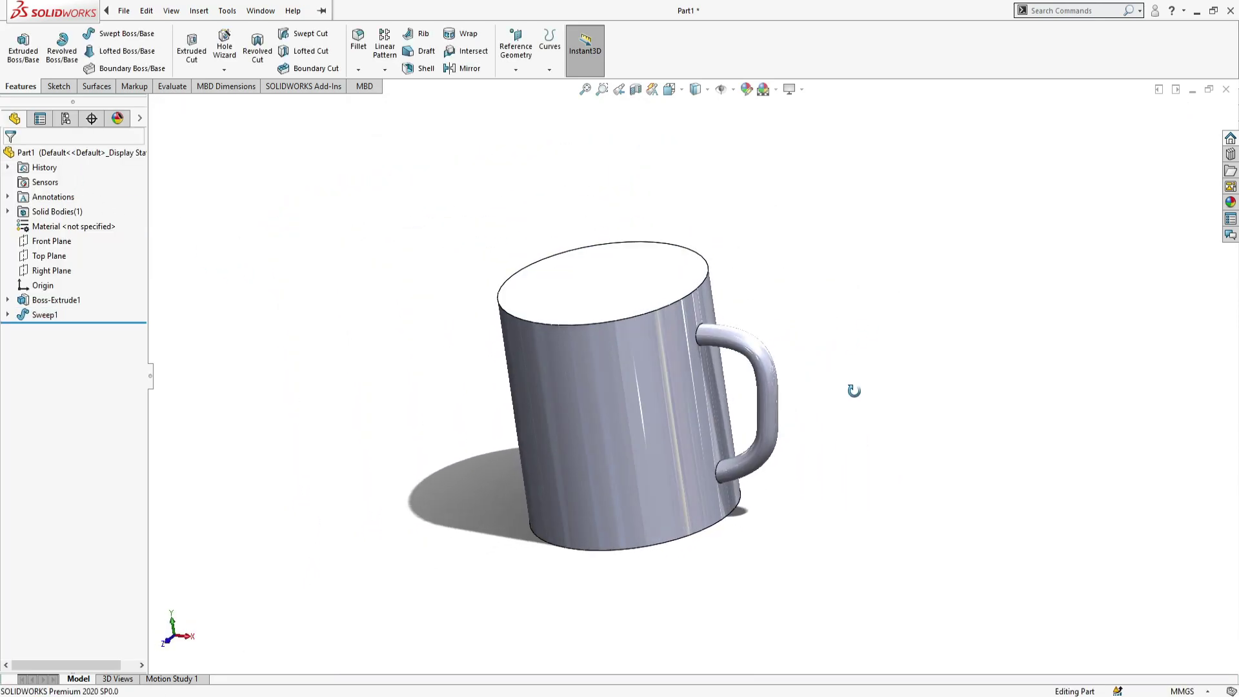
pyautogui.click(413, 68)
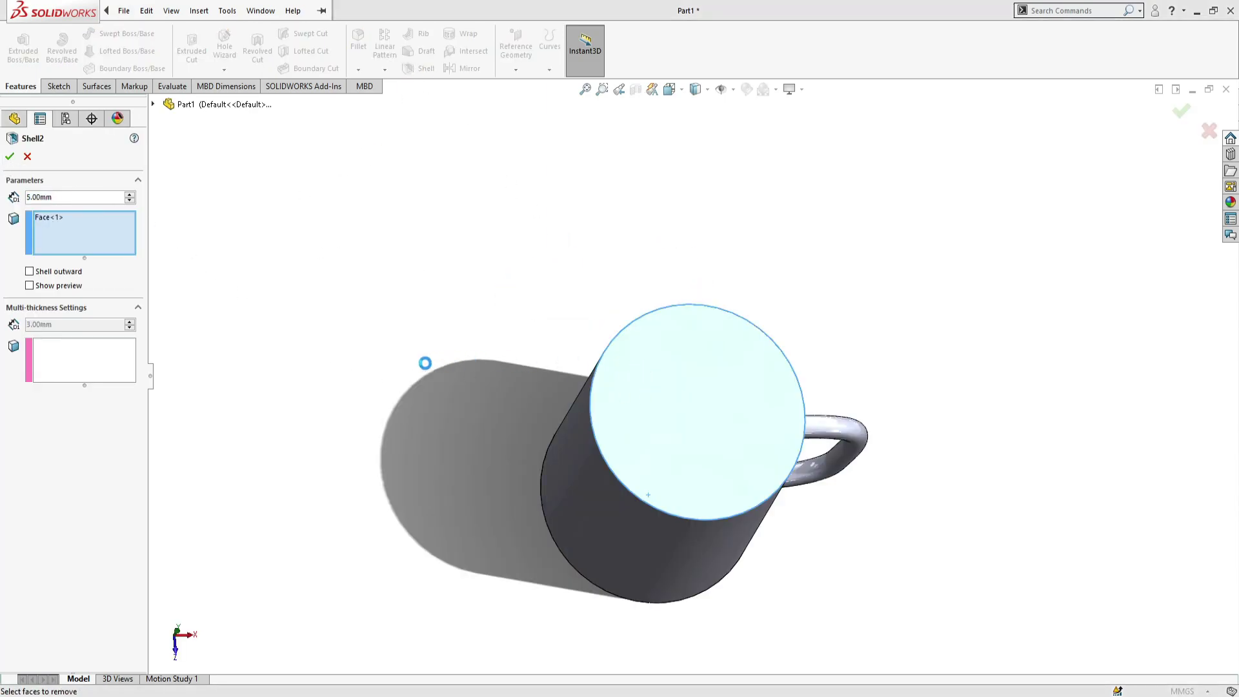
pyautogui.moveTo(450, 369); pyautogui.dragTo(425, 221, button='middle')
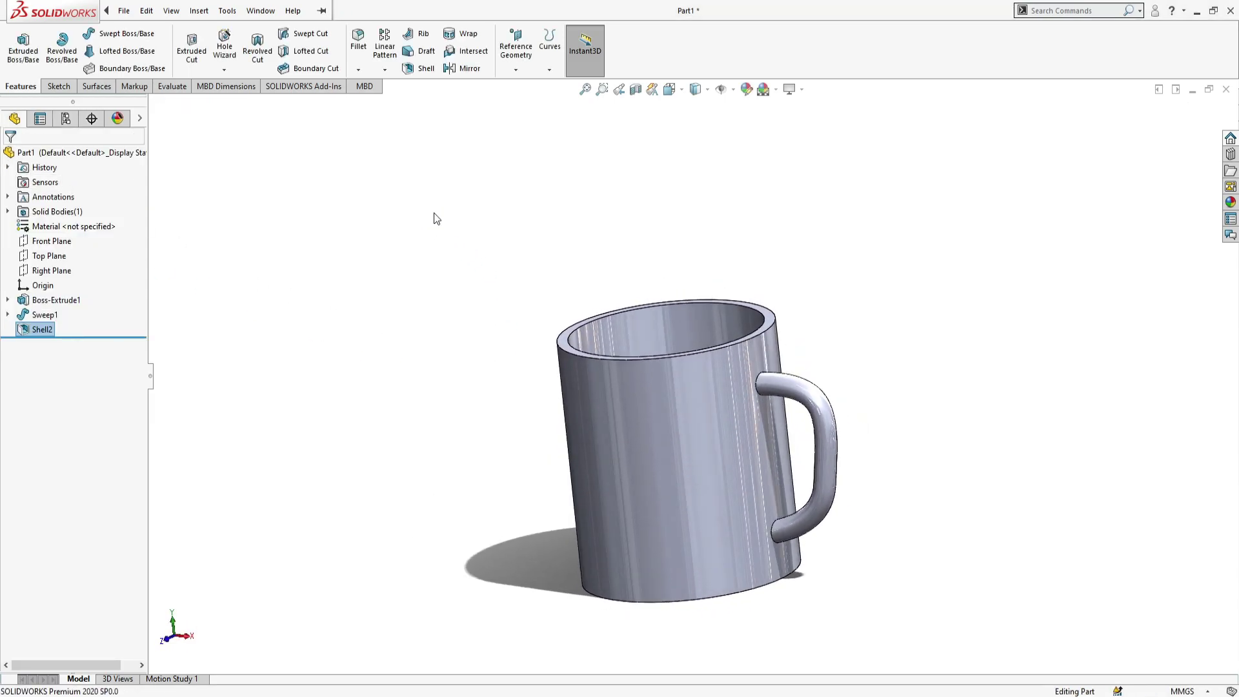
# Fillet the two edges where the handle meets the mug wall with a 5 mm radius.
pyautogui.moveTo(860, 418); pyautogui.dragTo(811, 387, button='middle')
pyautogui.scroll(-2, 784, 398)
pyautogui.scroll(-2, 695, 488)
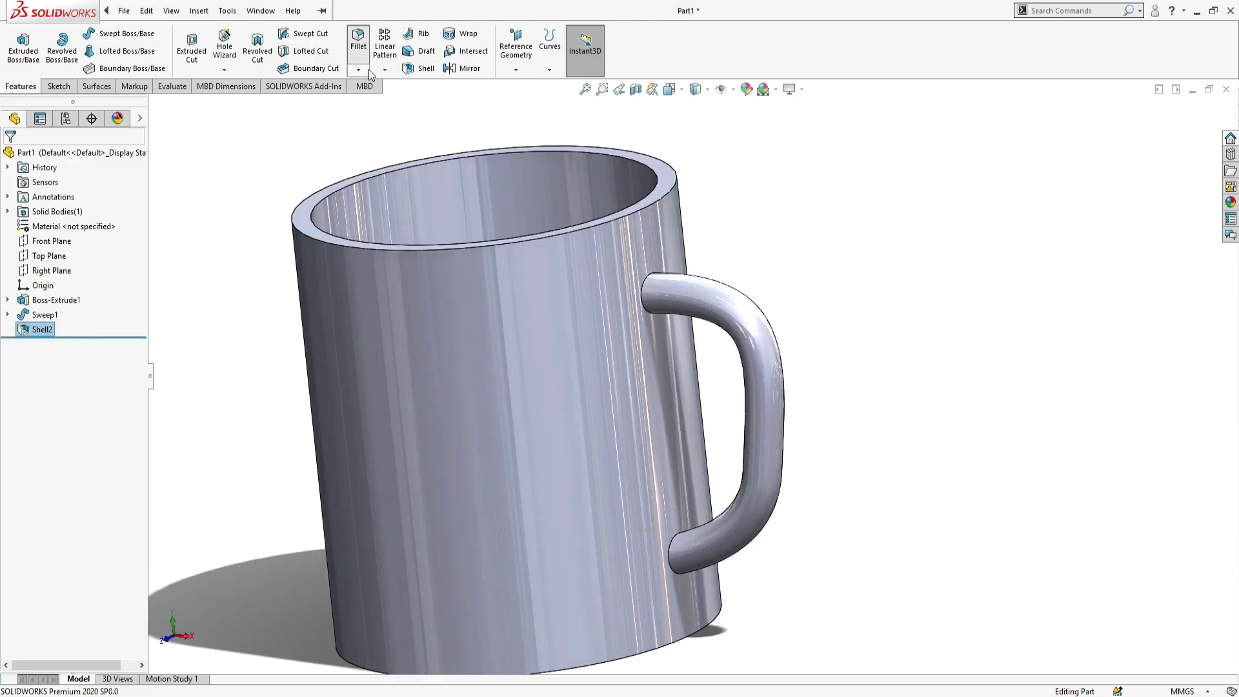
pyautogui.click(359, 44)
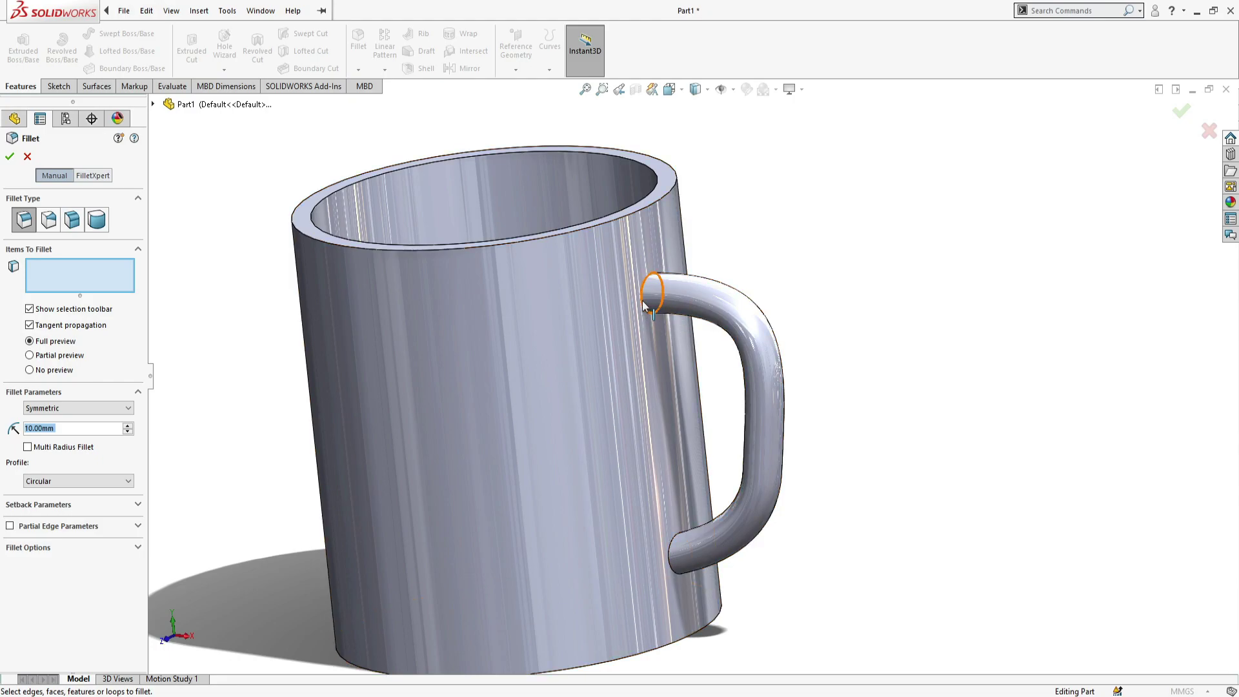
pyautogui.click(644, 305)
pyautogui.scroll(-3, 642, 527)
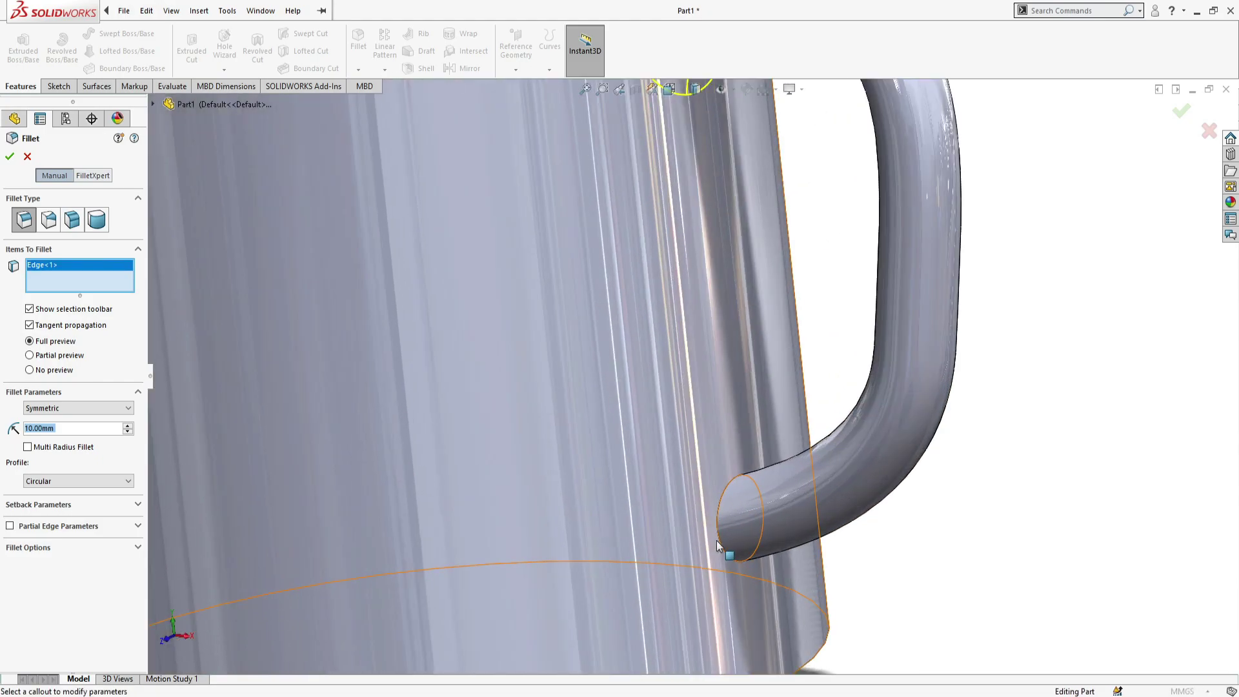
pyautogui.click(717, 542)
pyautogui.scroll(4, 673, 521)
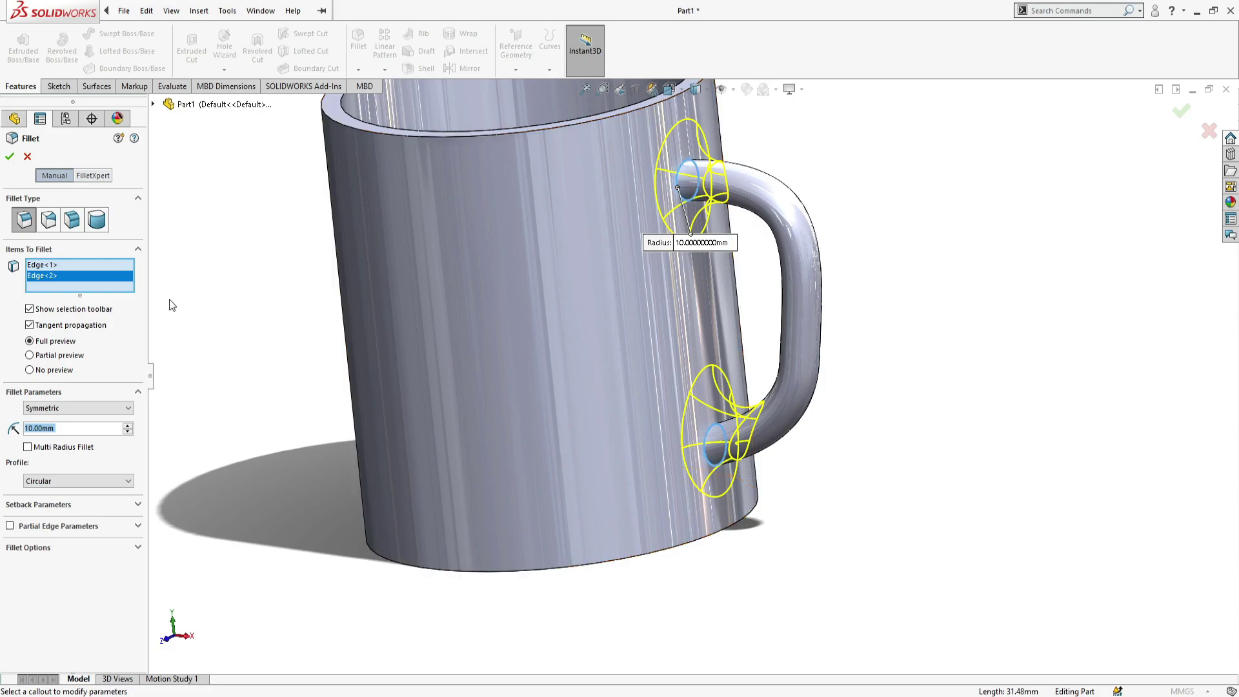
pyautogui.write('5')
pyautogui.press('Return')
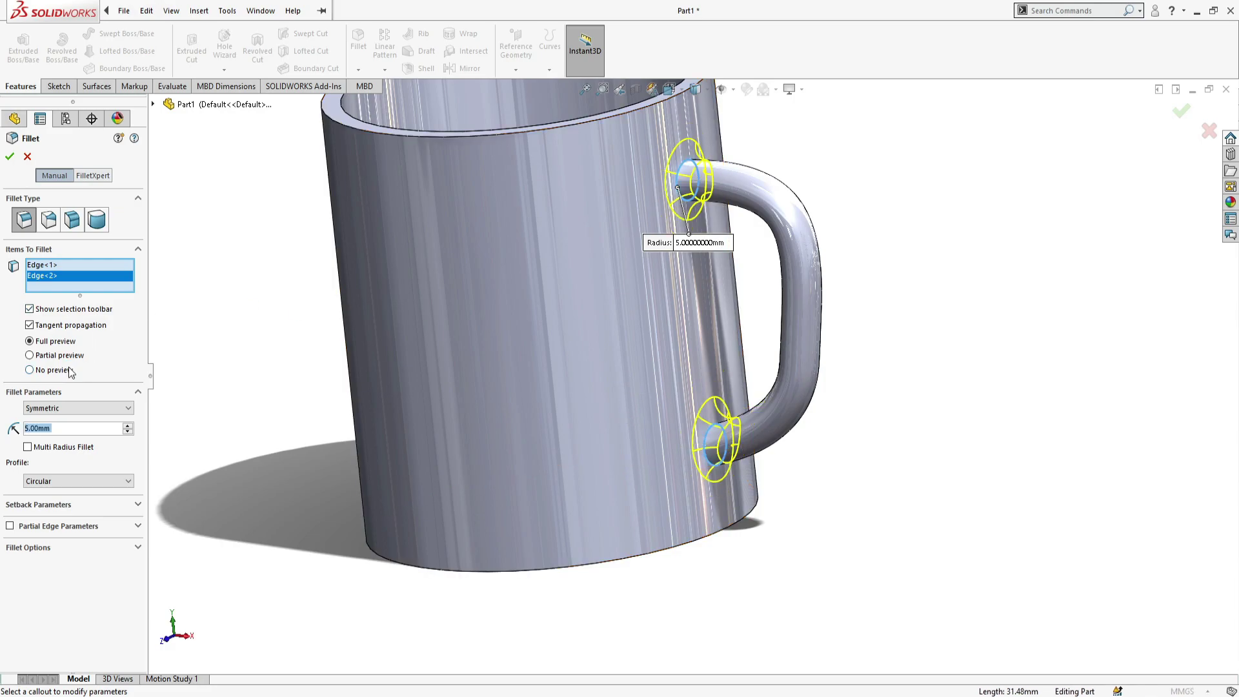
pyautogui.click(9, 156)
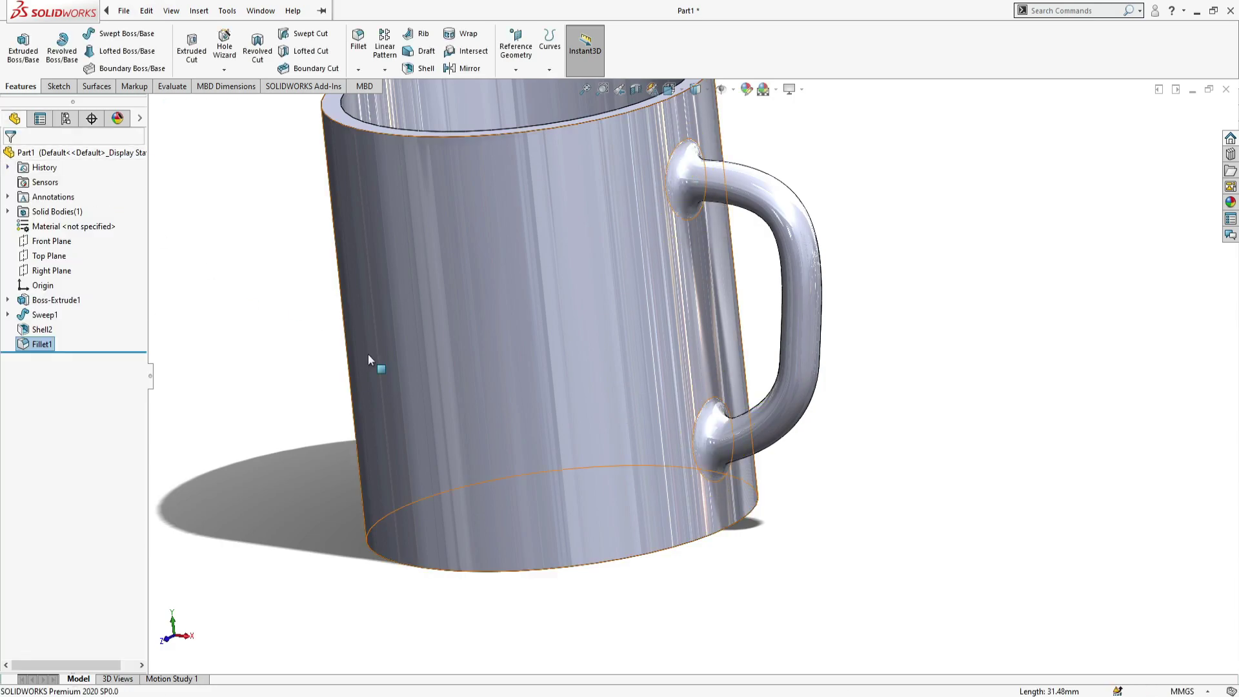
# Fillet the outer bottom edge of the mug with a symmetric 10 mm radius.
pyautogui.scroll(3, 745, 429)
pyautogui.moveTo(745, 430); pyautogui.dragTo(716, 142, button='middle')
pyautogui.click(358, 42)
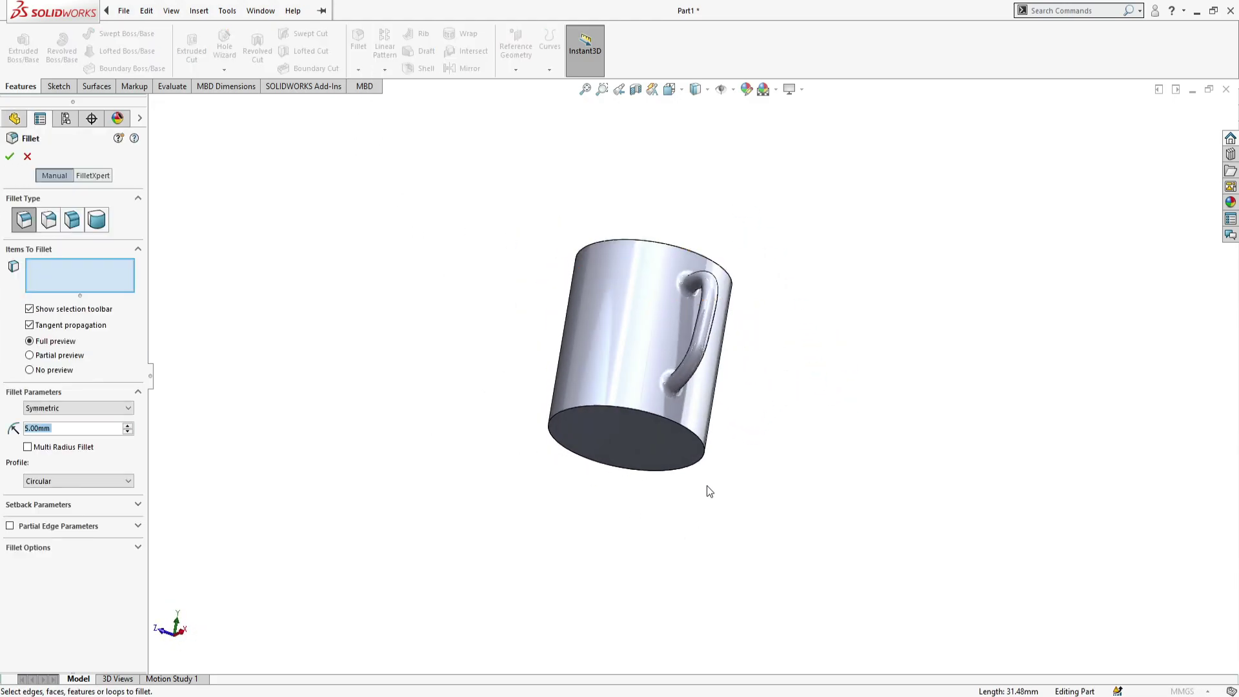
pyautogui.scroll(-4, 700, 432)
pyautogui.click(699, 428)
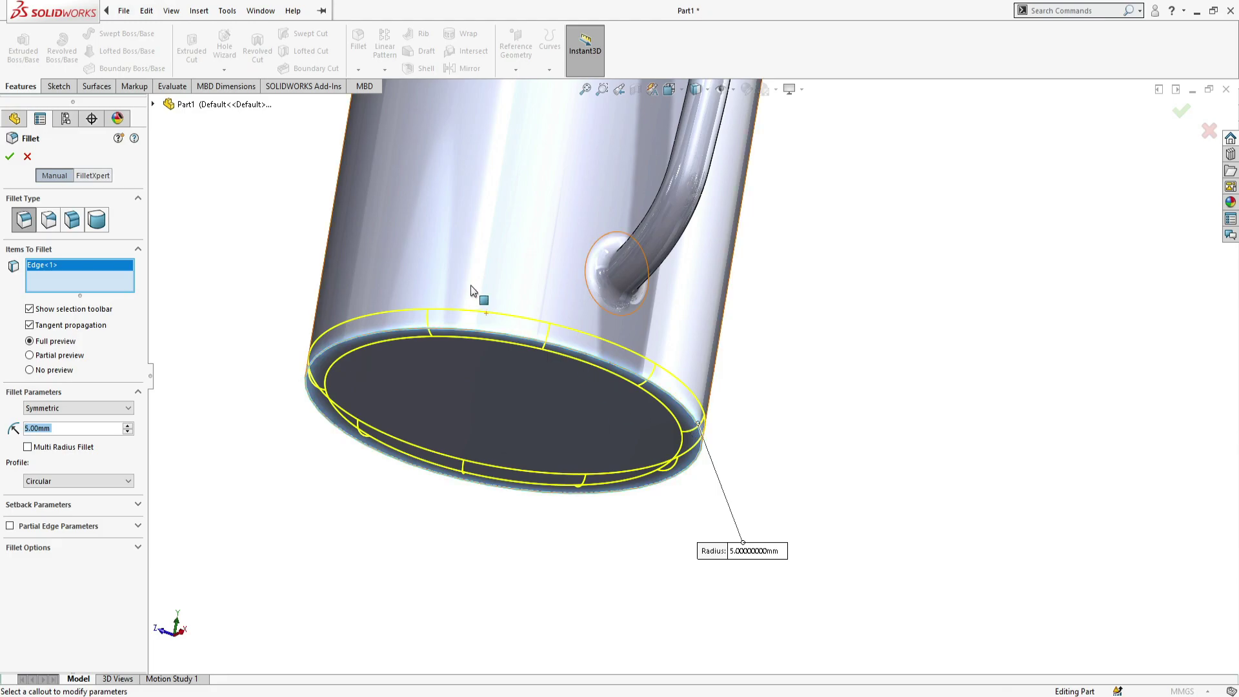
pyautogui.moveTo(475, 288); pyautogui.dragTo(545, 385, button='middle')
pyautogui.scroll(3, 530, 387)
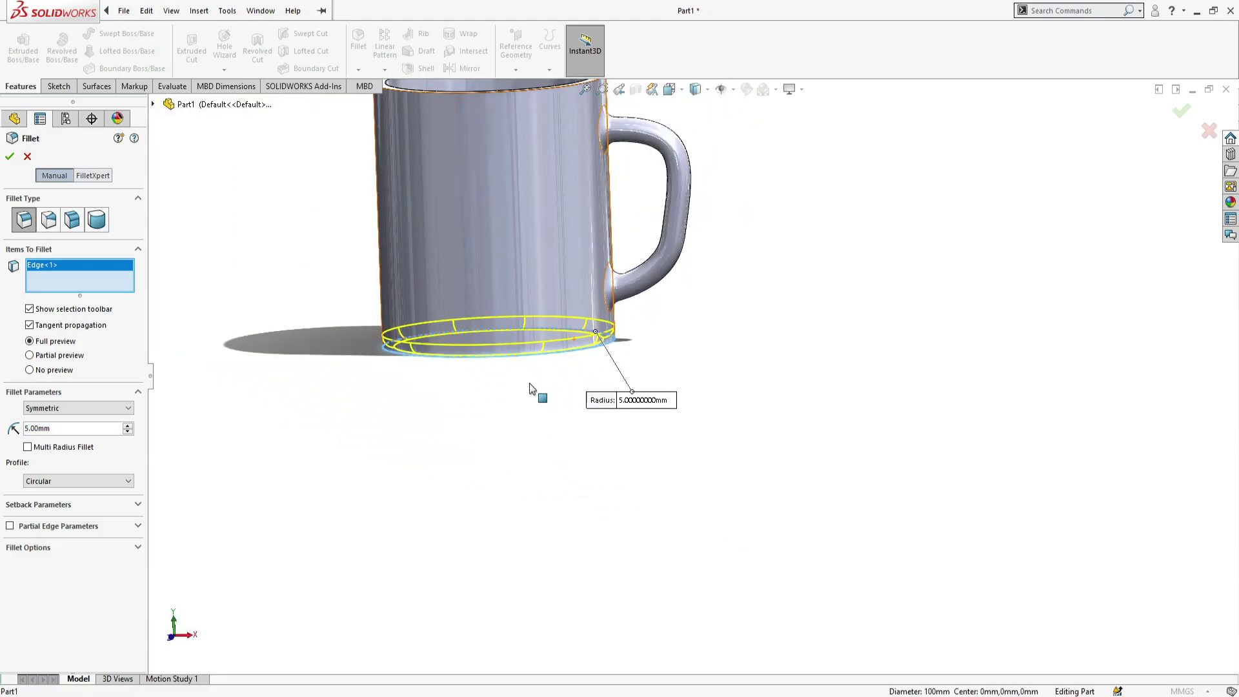
pyautogui.click(91, 432)
pyautogui.write('10')
pyautogui.press('Return')
pyautogui.click(9, 156)
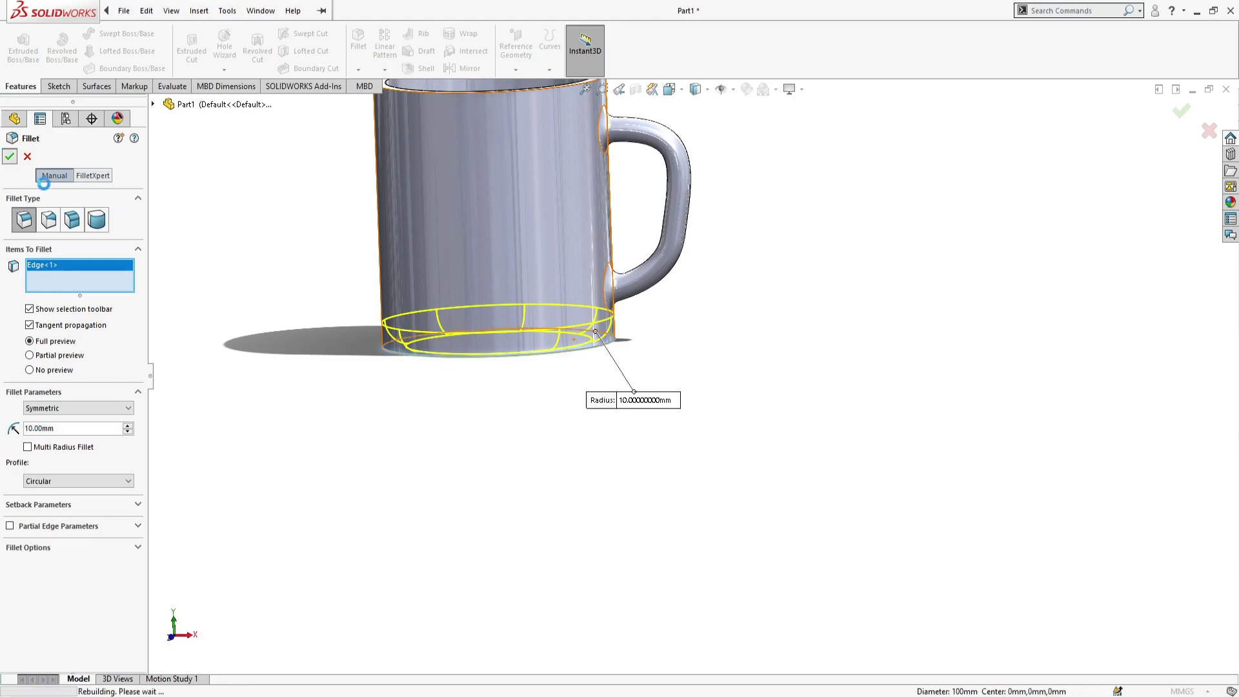
# Edit the bottom fillet to include the outer edge of the mug's rim at the same 10 mm radius.
pyautogui.scroll(3, 665, 382)
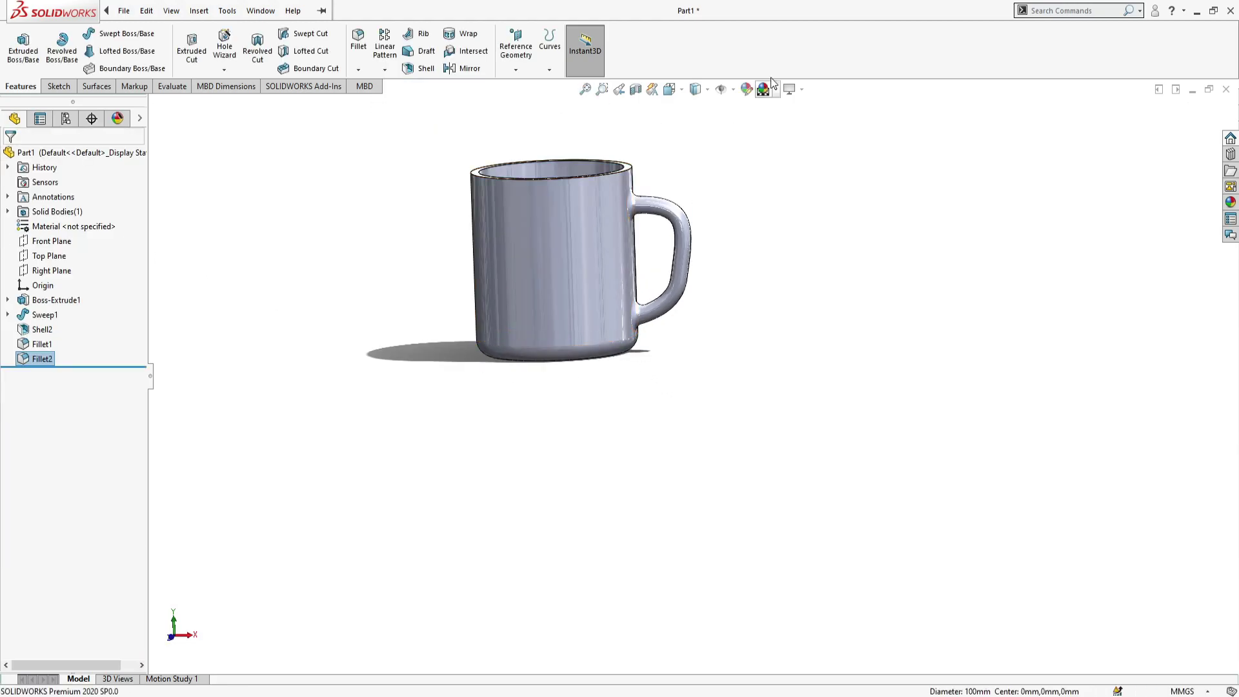
pyautogui.moveTo(767, 107); pyautogui.dragTo(785, 213, button='middle')
pyautogui.scroll(-2, 655, 181)
pyautogui.scroll(-2, 507, 105)
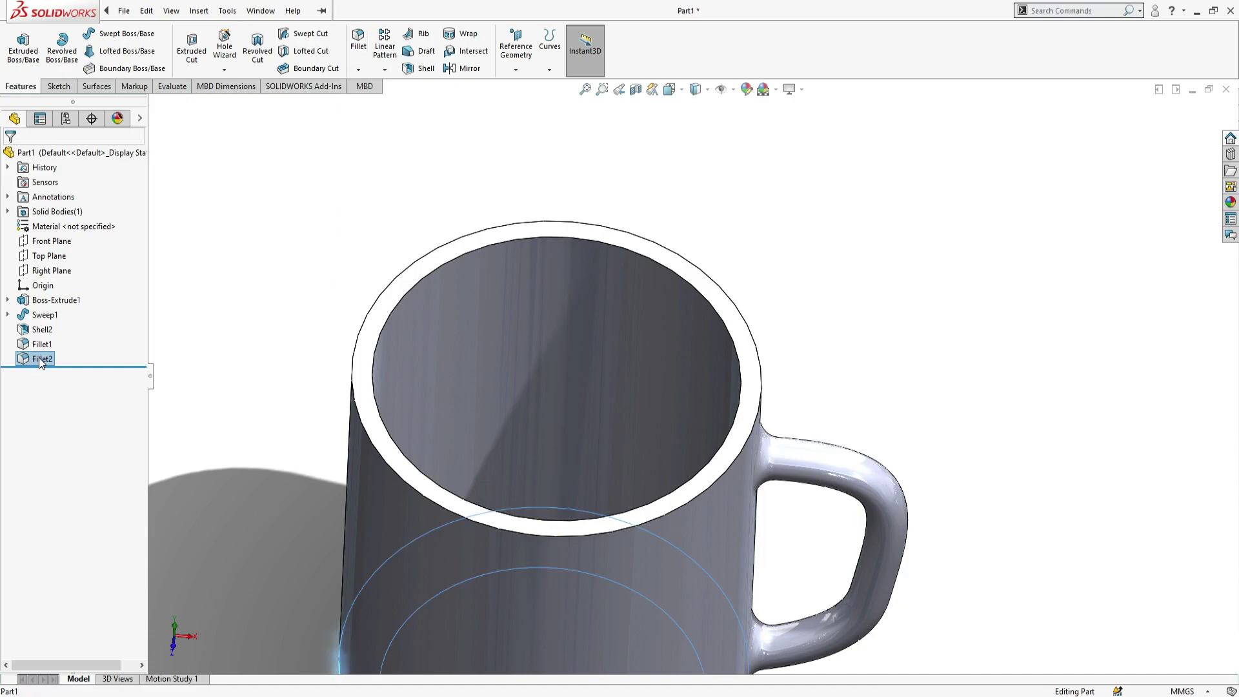
pyautogui.click(48, 319)
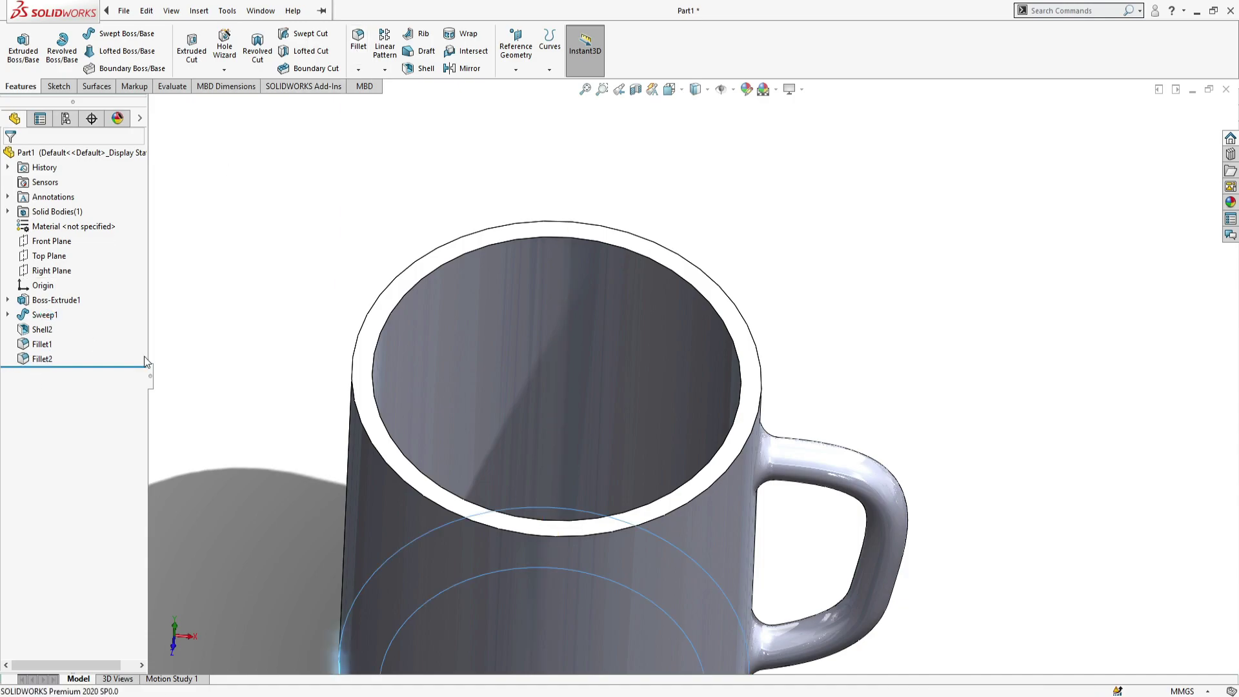
pyautogui.click(729, 467)
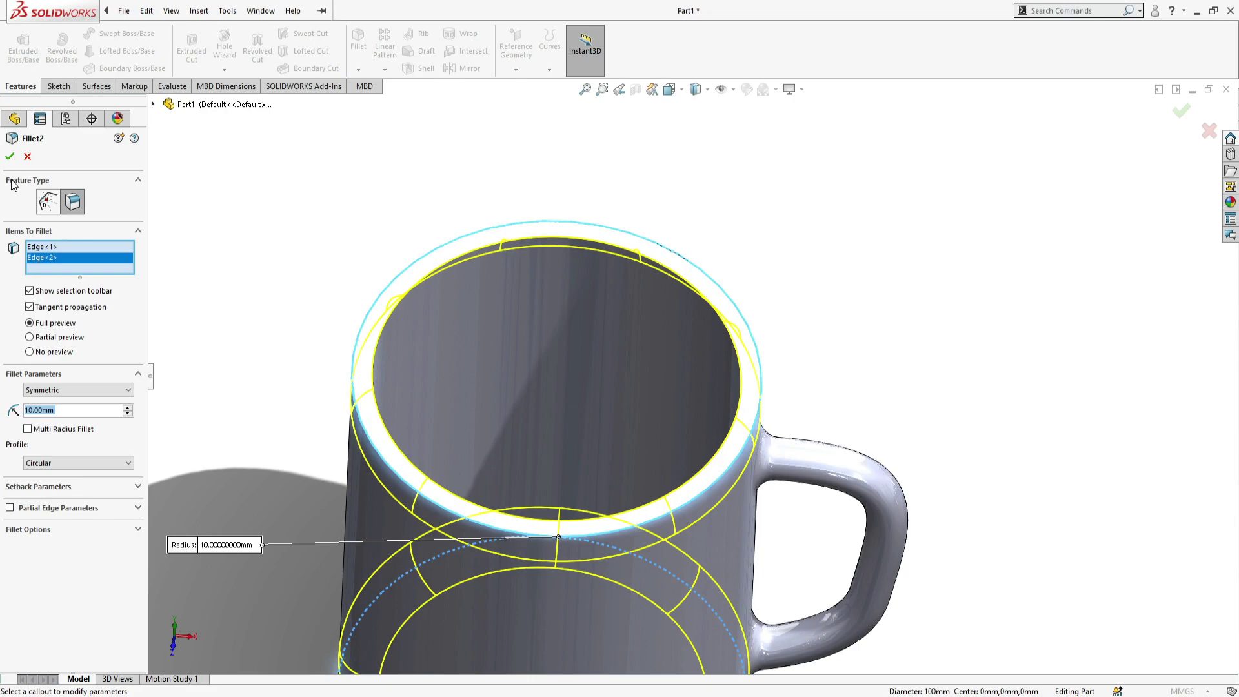
pyautogui.click(9, 156)
pyautogui.moveTo(958, 451); pyautogui.dragTo(926, 464, button='middle')
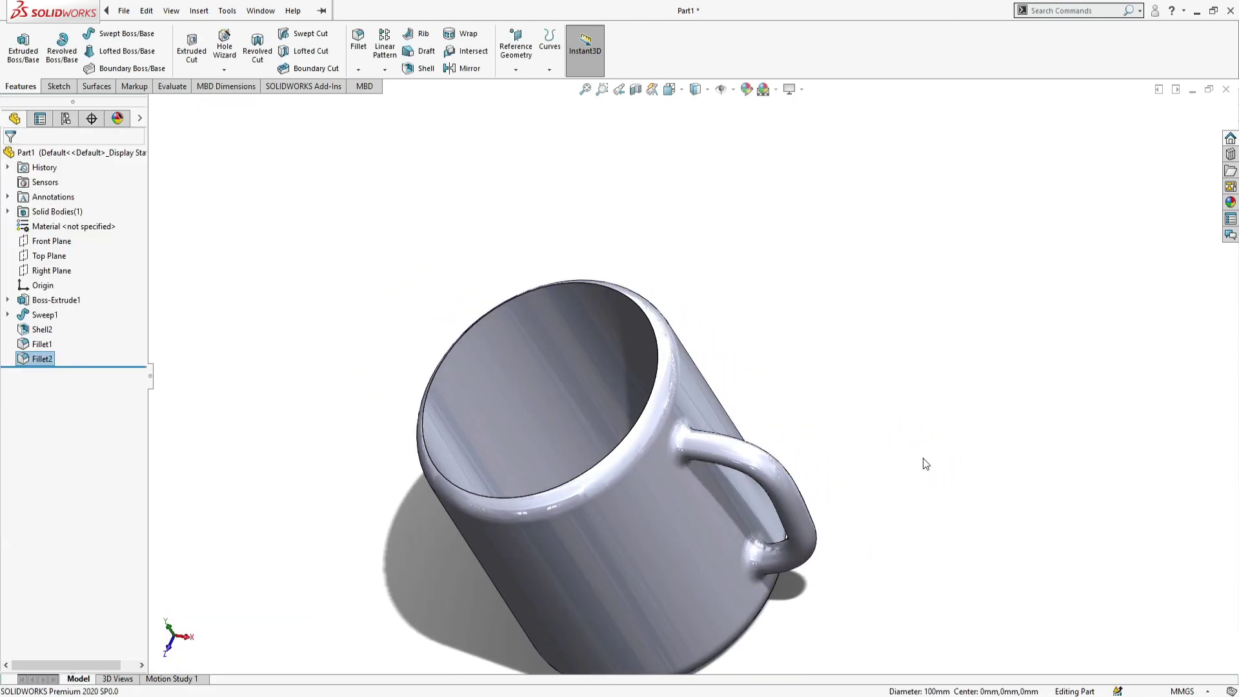
# Reopen the combined bottom and rim fillet, cancel the edit, and delete that fillet feature.
pyautogui.click(41, 332)
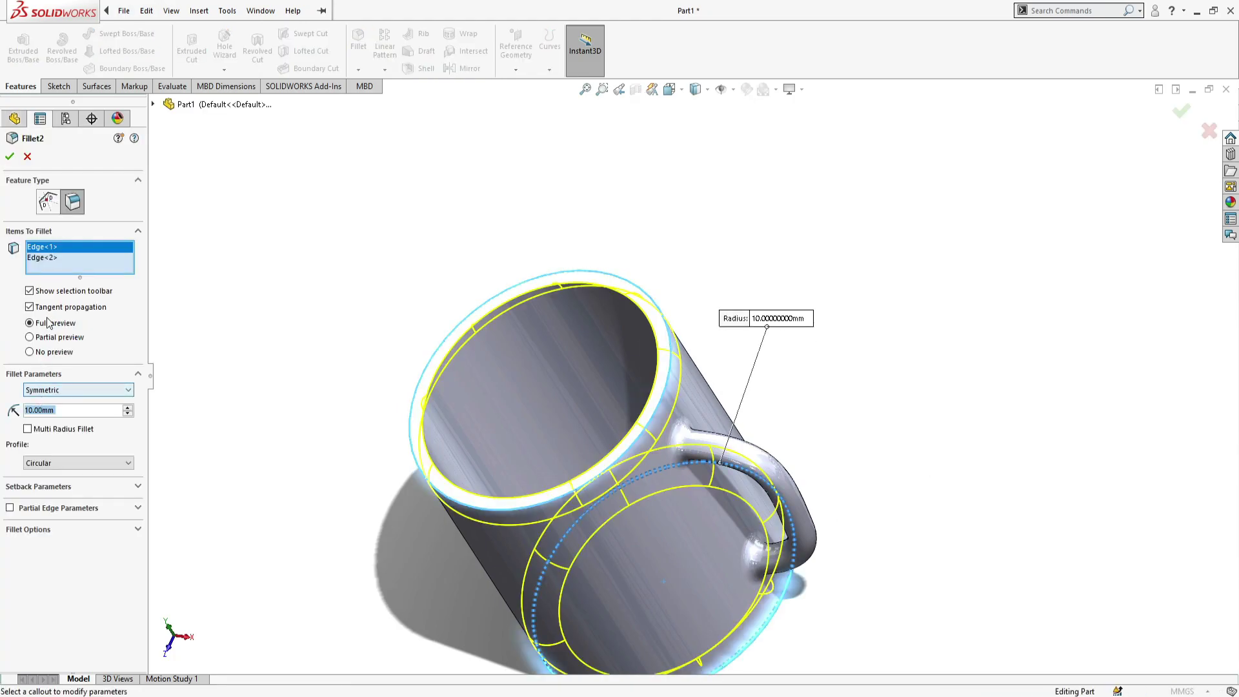
pyautogui.click(56, 258)
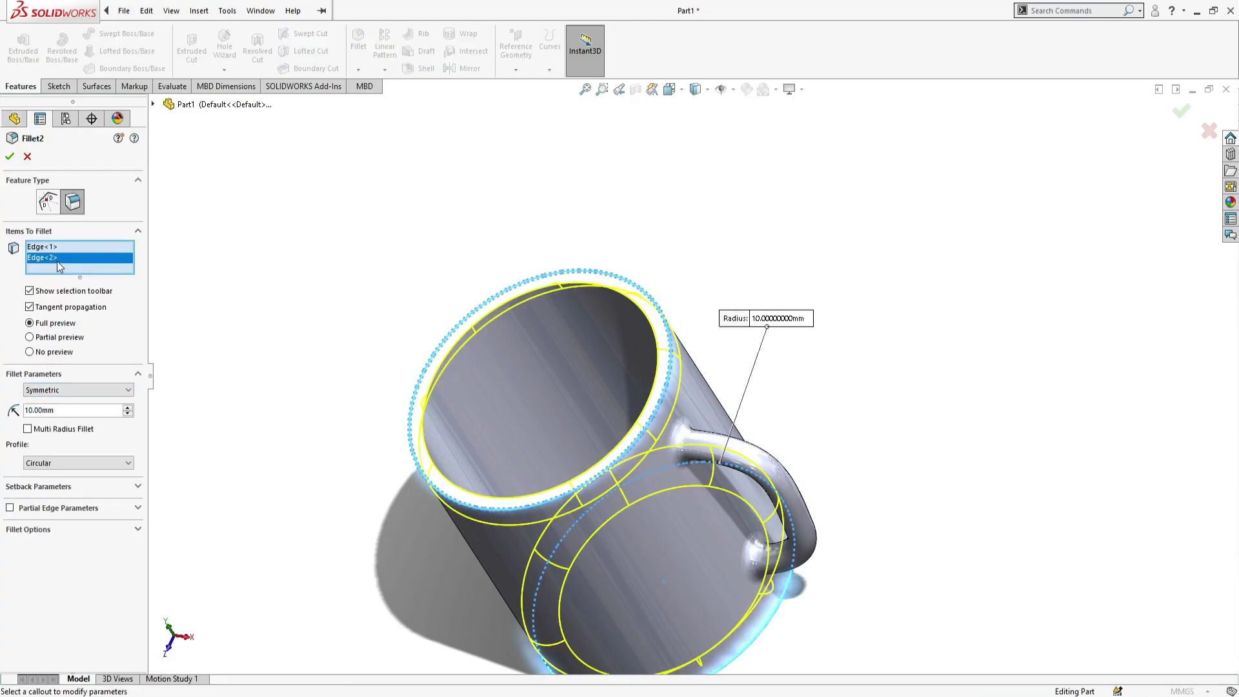
pyautogui.click(27, 155)
pyautogui.moveTo(29, 367); pyautogui.dragTo(30, 351)
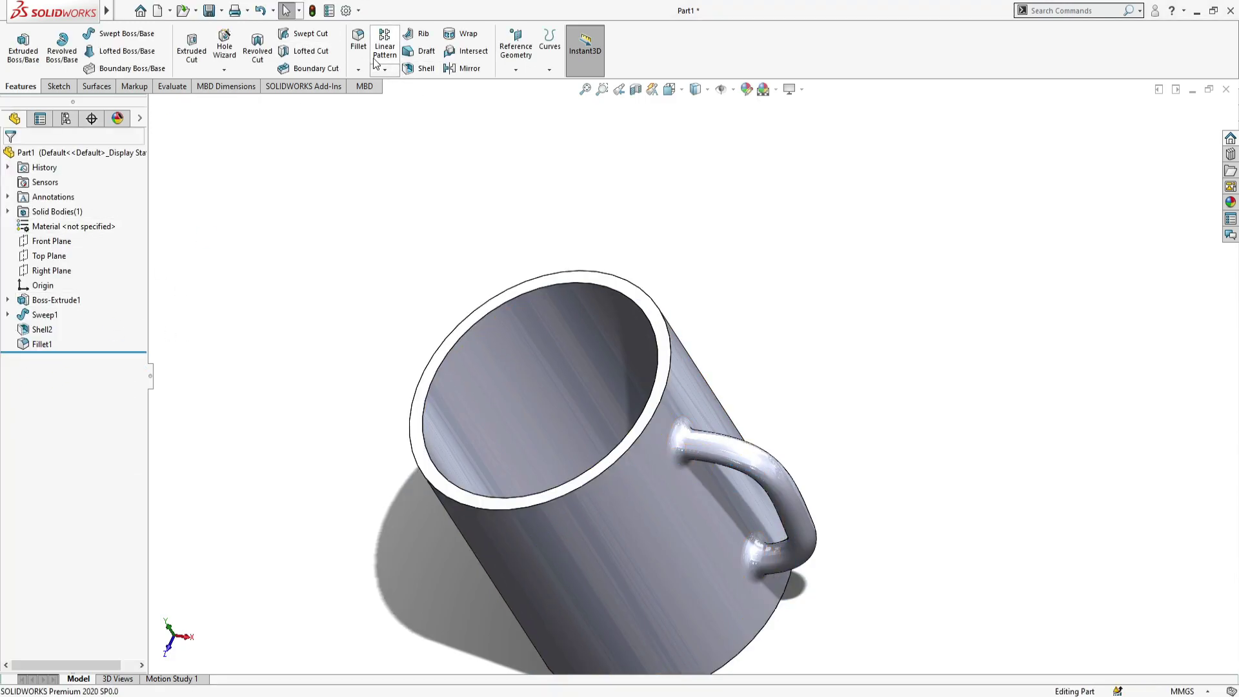
# Recreate the fillet on only the mug's outer bottom edge with a 10 mm radius.
pyautogui.click(358, 42)
pyautogui.scroll(3, 614, 436)
pyautogui.moveTo(618, 423); pyautogui.dragTo(664, 492, button='middle')
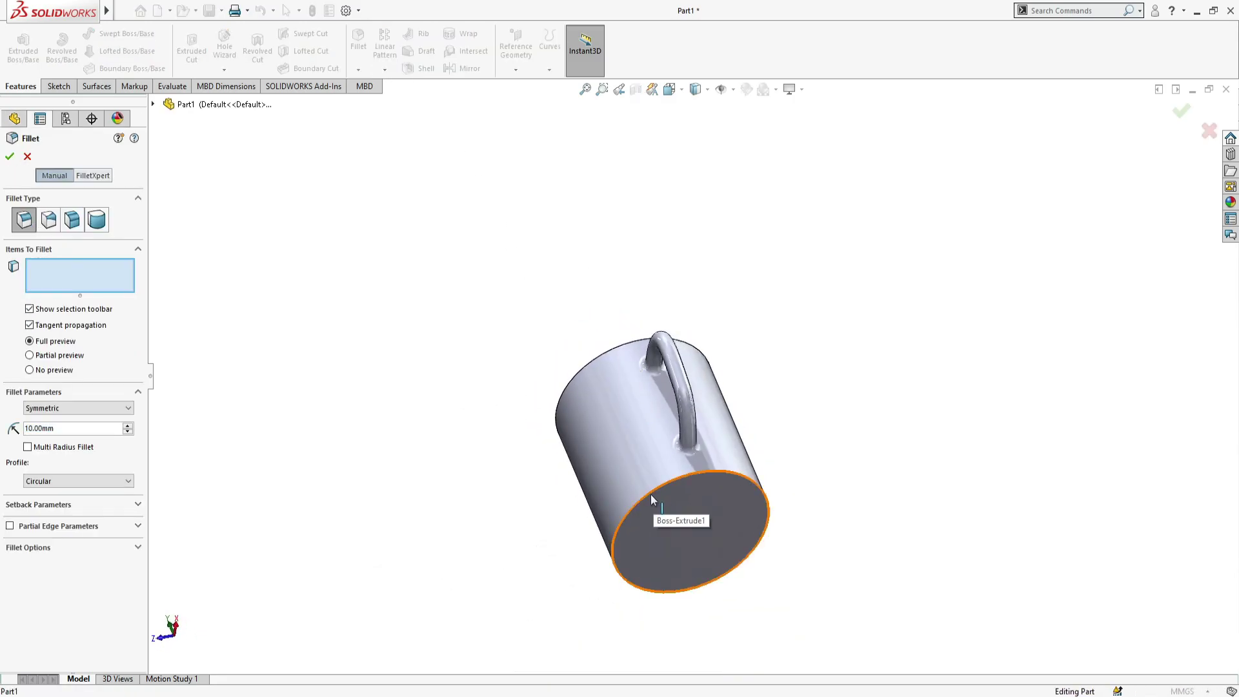
pyautogui.click(652, 495)
pyautogui.moveTo(652, 496); pyautogui.dragTo(527, 472, button='middle')
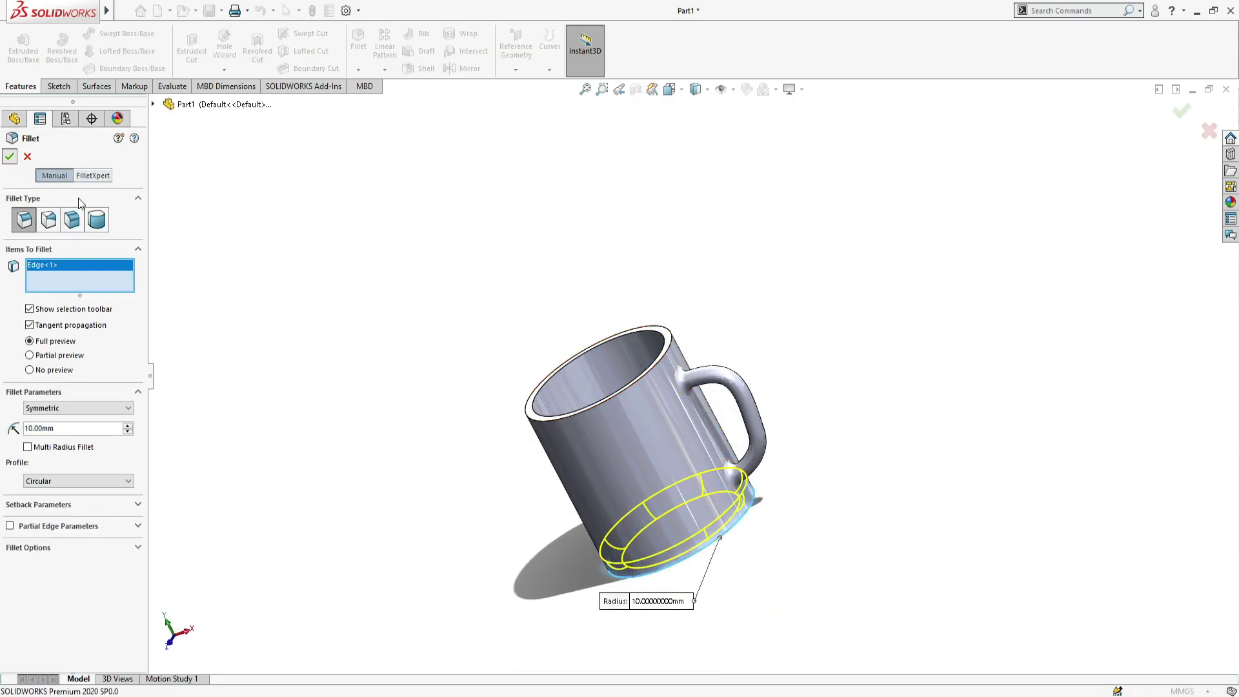
pyautogui.click(9, 157)
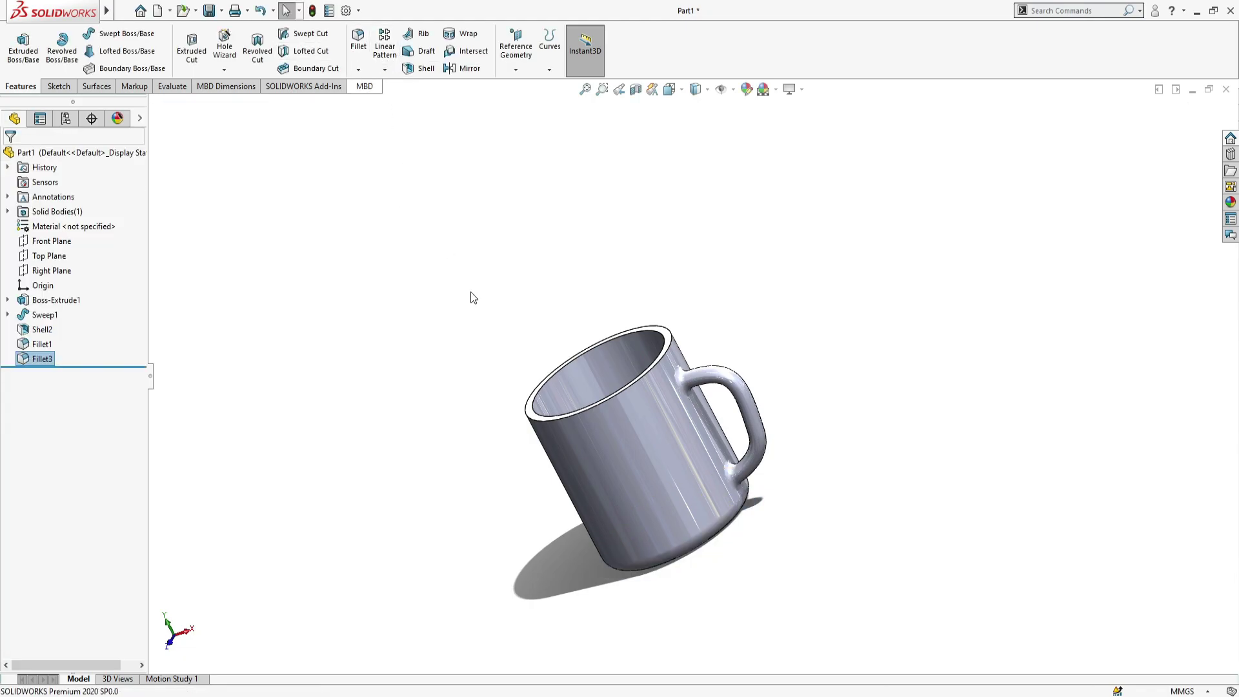
# Round the mug's rim with a full round fillet, using the outer wall and inner wall as side faces and the rim face as center.
pyautogui.moveTo(476, 316); pyautogui.dragTo(484, 409, button='middle')
pyautogui.scroll(-3, 571, 452)
pyautogui.click(102, 218)
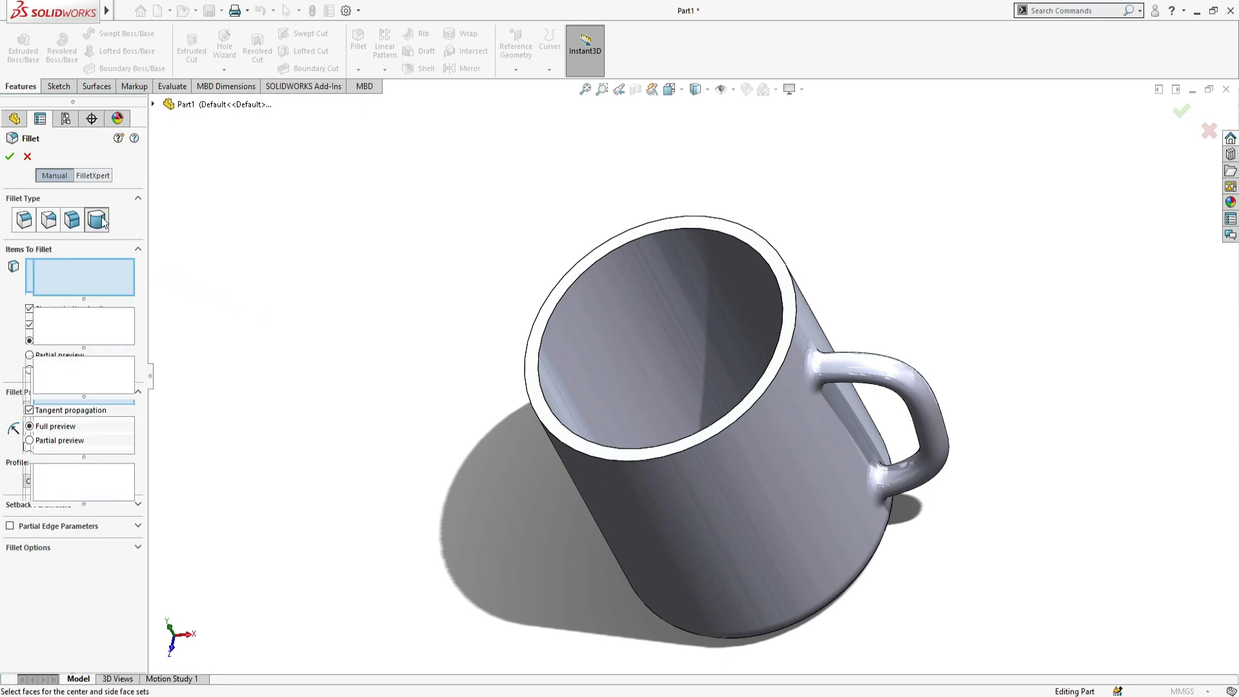
pyautogui.click(631, 489)
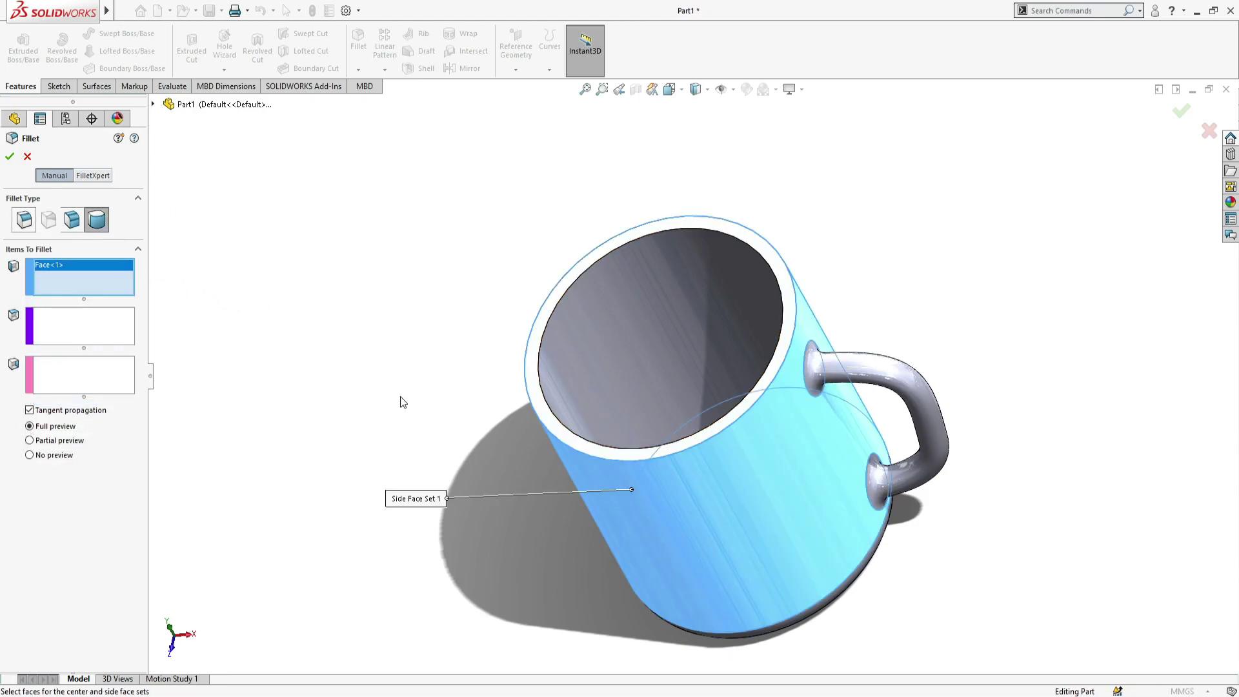
pyautogui.click(56, 331)
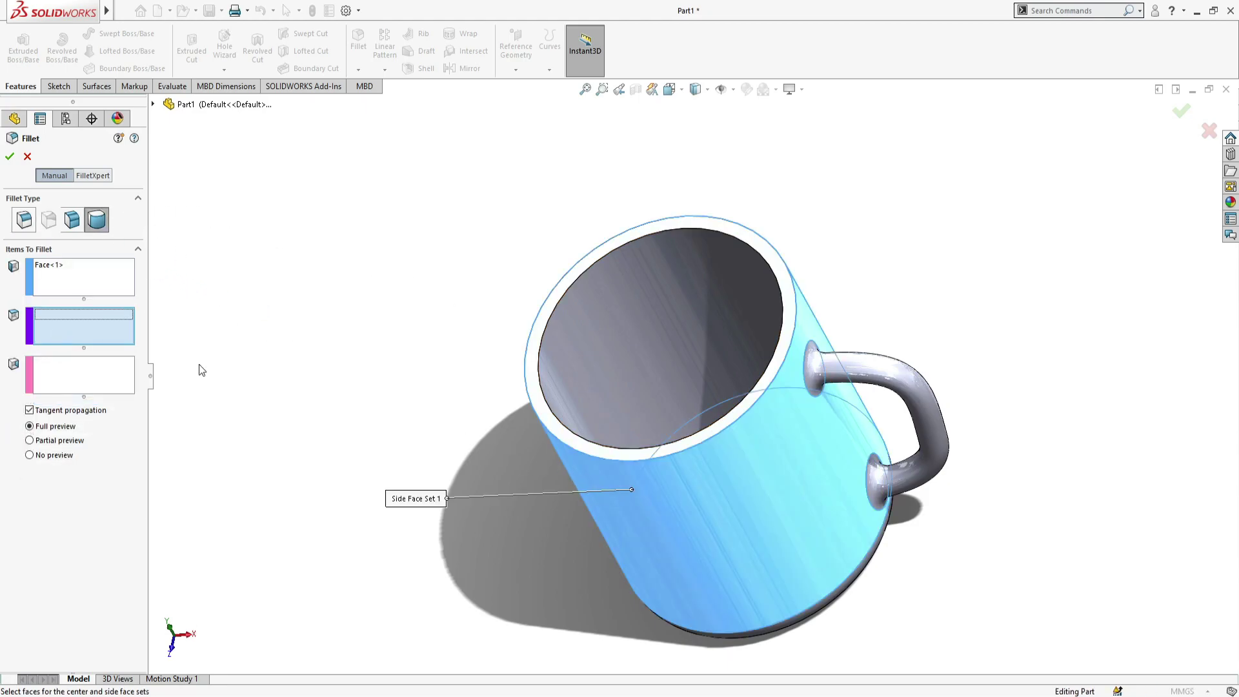
pyautogui.click(542, 417)
pyautogui.click(89, 374)
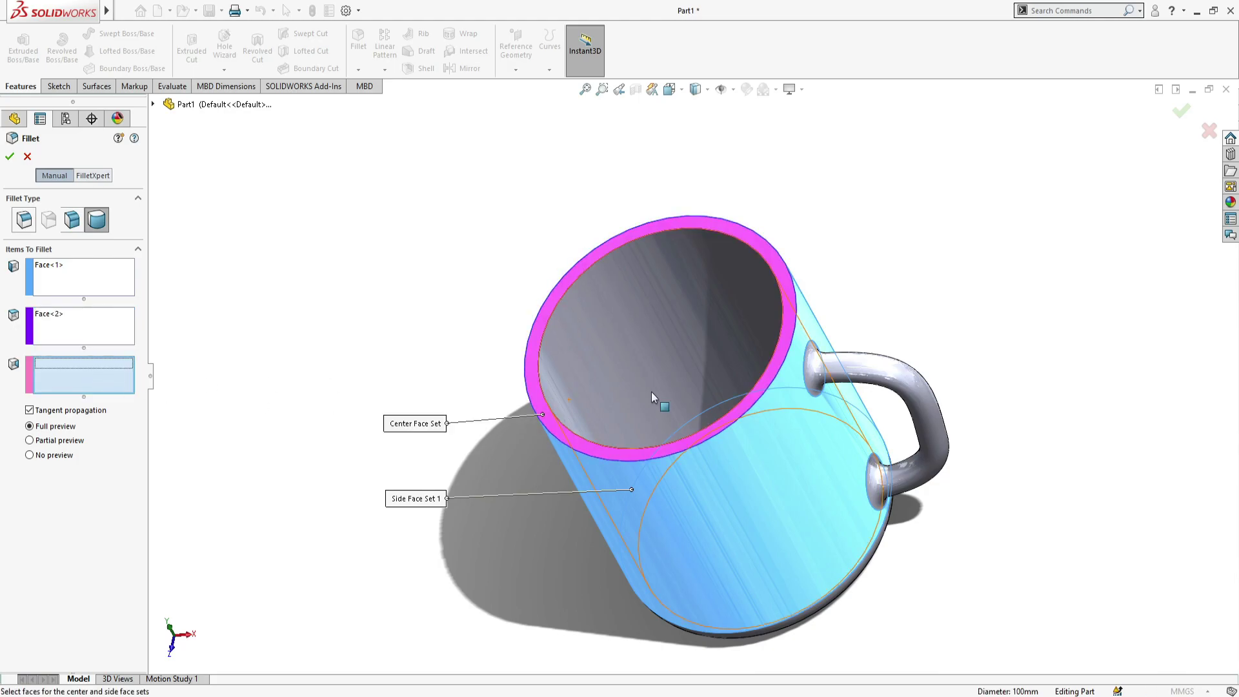
pyautogui.click(648, 387)
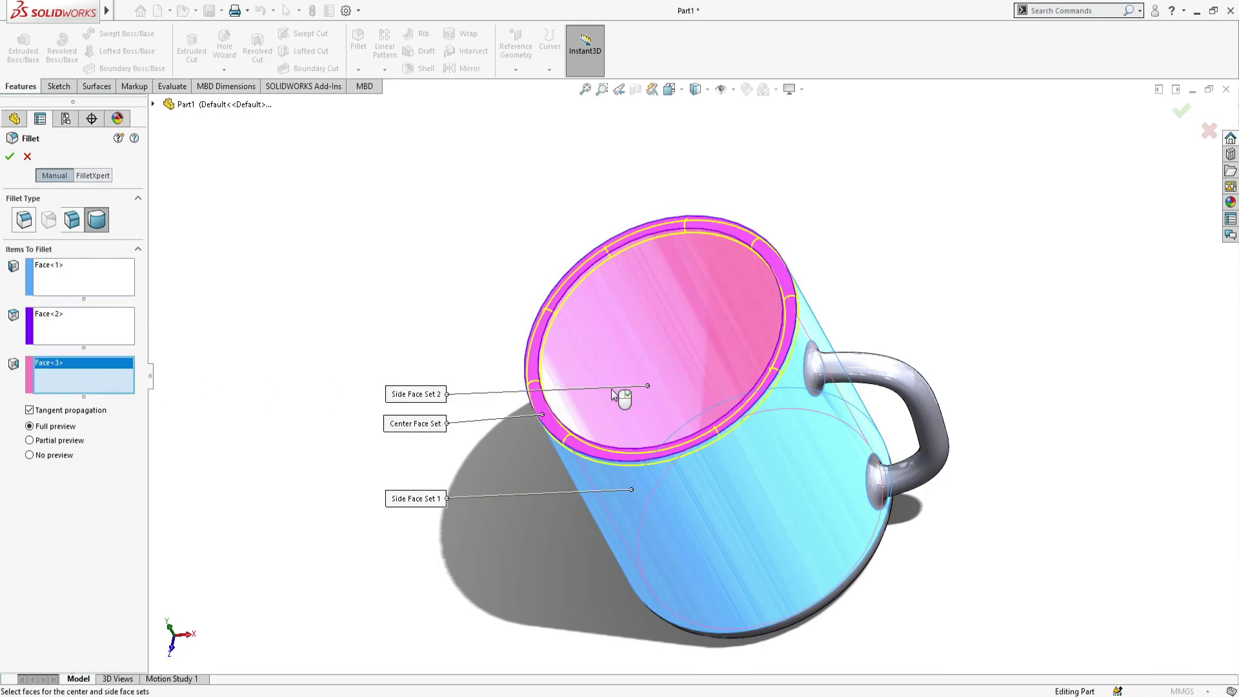
pyautogui.click(10, 156)
pyautogui.moveTo(401, 479); pyautogui.dragTo(493, 540, button='middle')
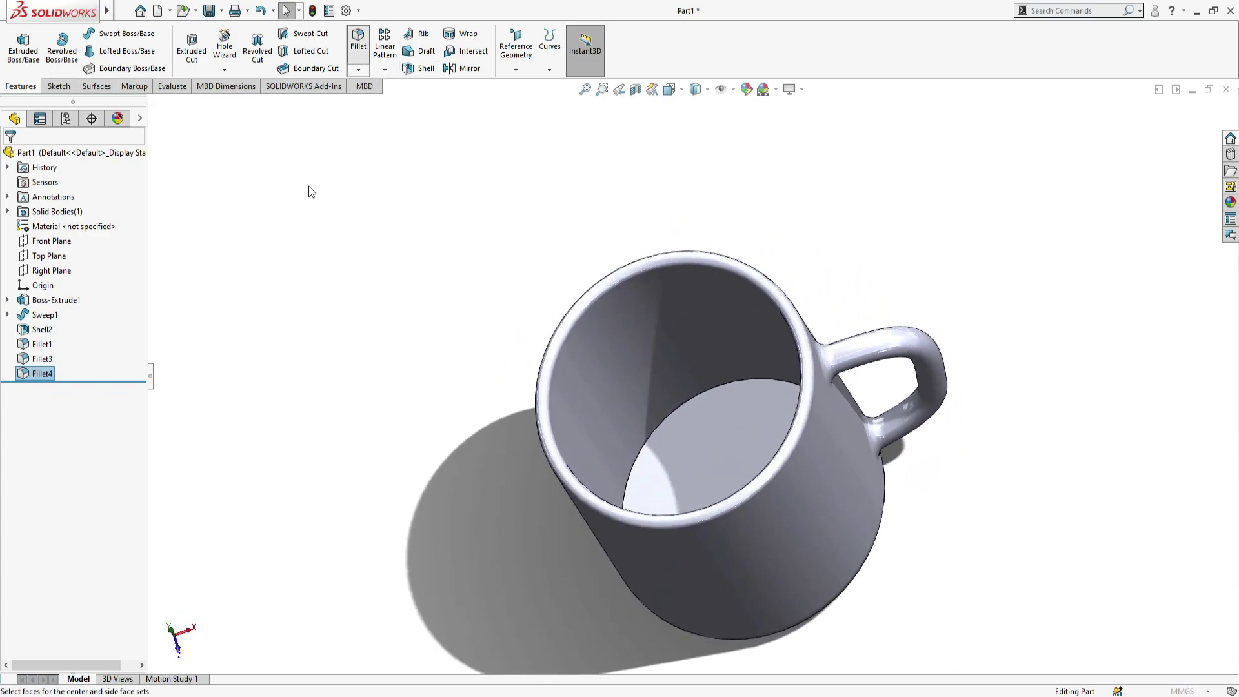
# Edit the 10 mm bottom fillet to add the inner edge between the mug's floor and inside wall.
pyautogui.click(640, 460)
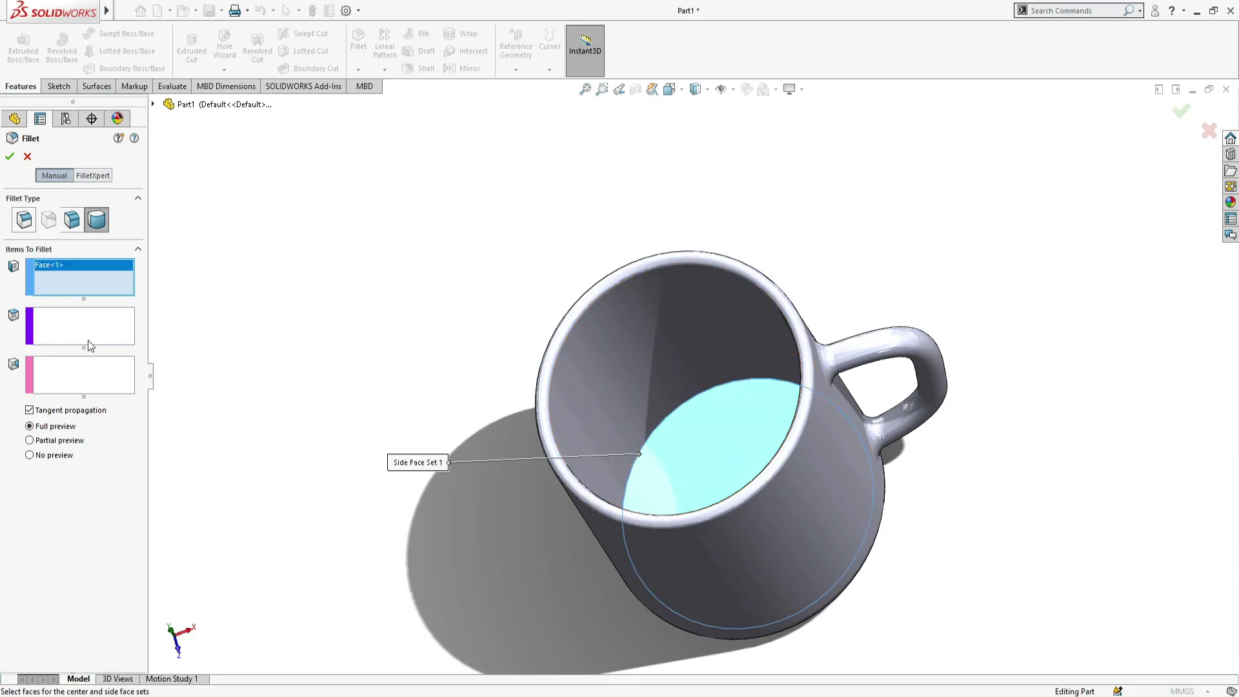
pyautogui.click(27, 157)
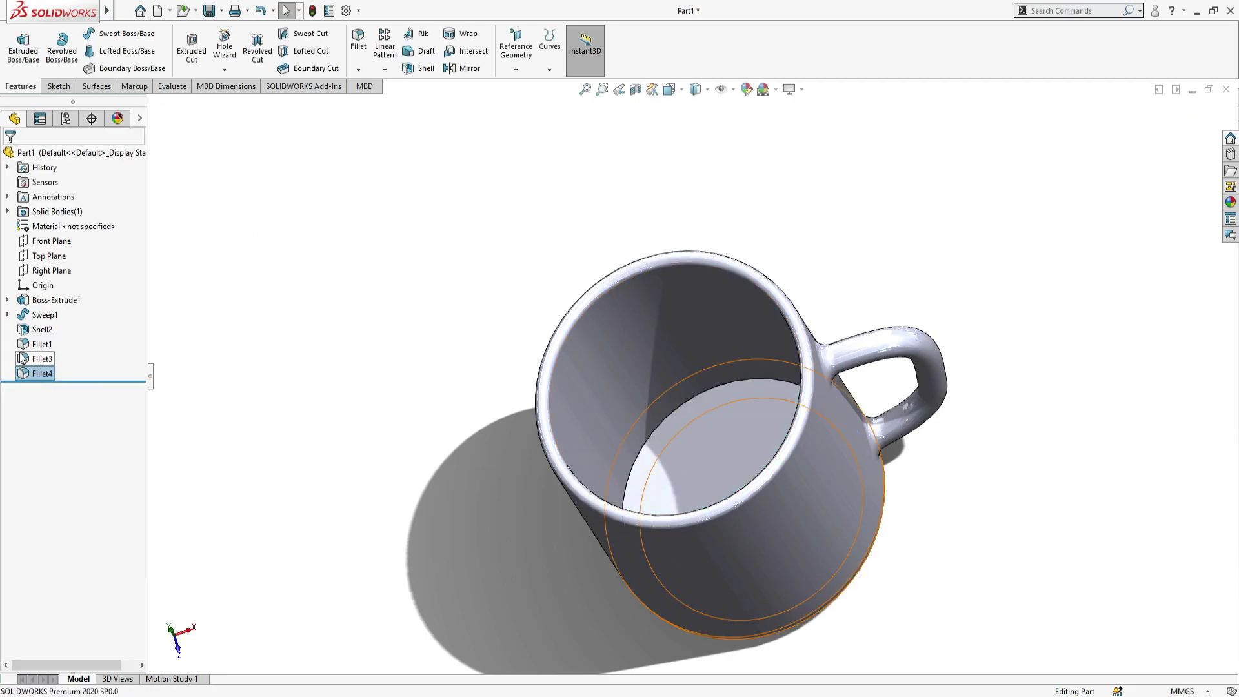
pyautogui.click(42, 359)
pyautogui.click(27, 314)
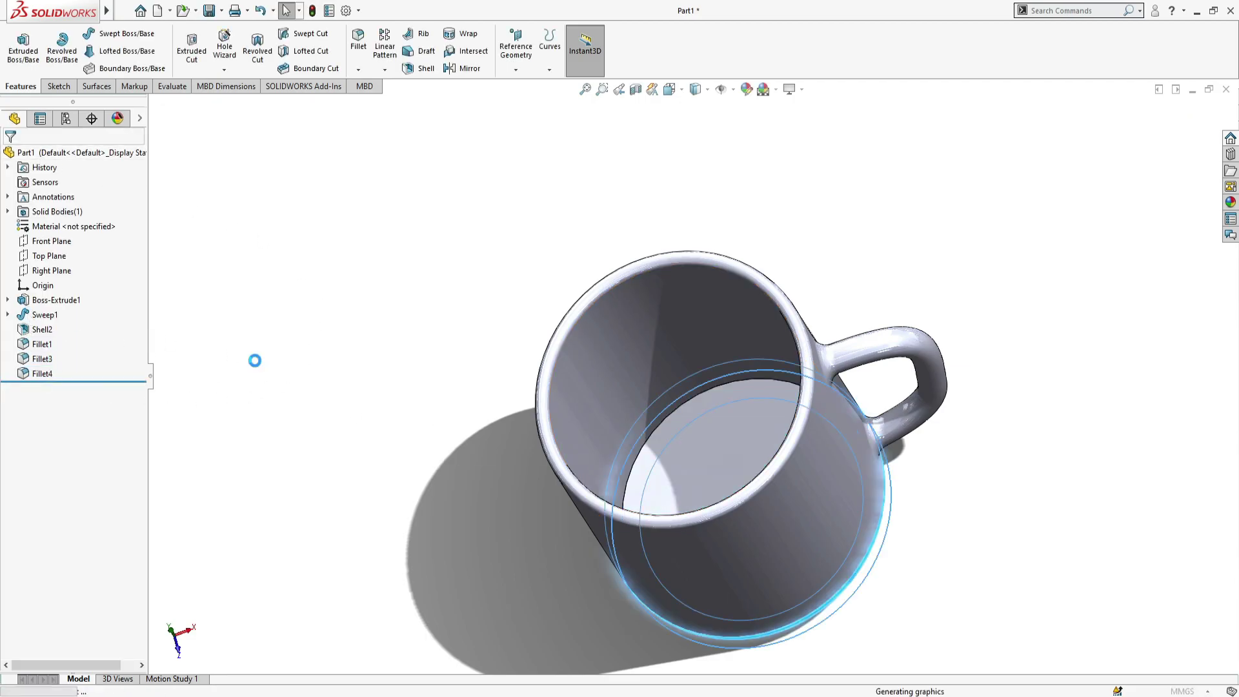
pyautogui.click(644, 446)
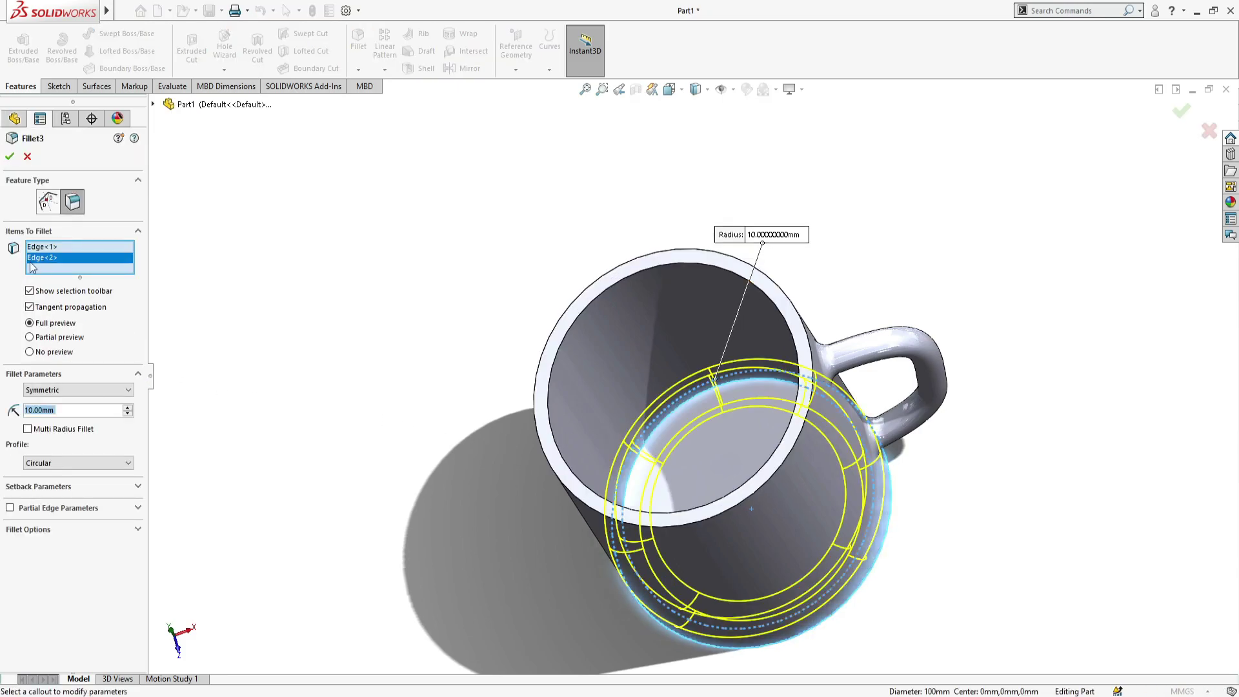
pyautogui.click(9, 156)
pyautogui.press('z')
pyautogui.moveTo(949, 513); pyautogui.dragTo(919, 296, button='middle')
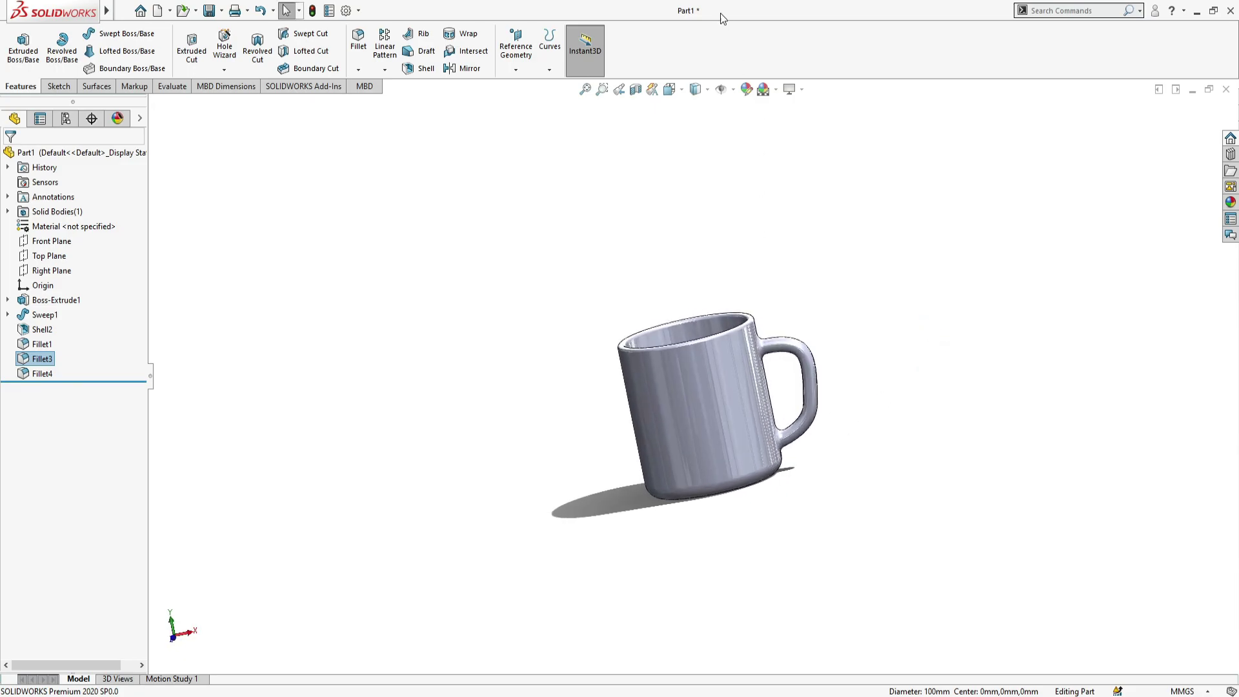
# Show the mug in isometric view and expand the Stone group of the appearance library.
pyautogui.click(695, 89)
pyautogui.click(625, 320)
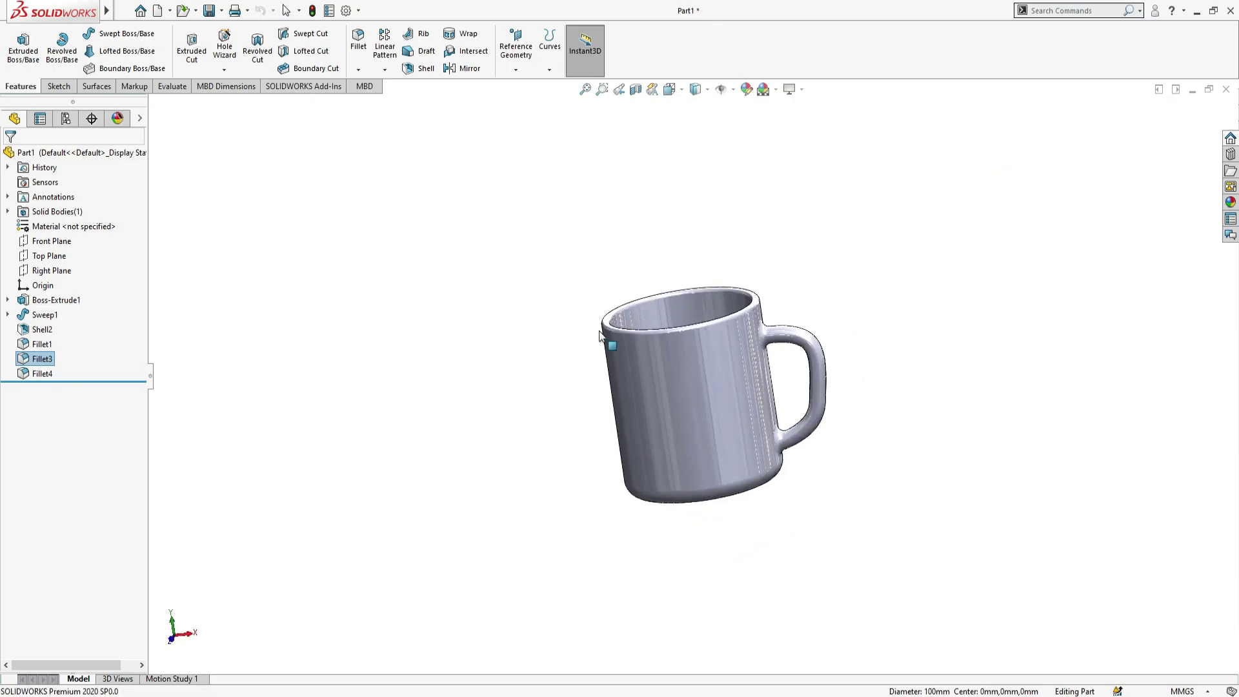
pyautogui.scroll(-3, 913, 285)
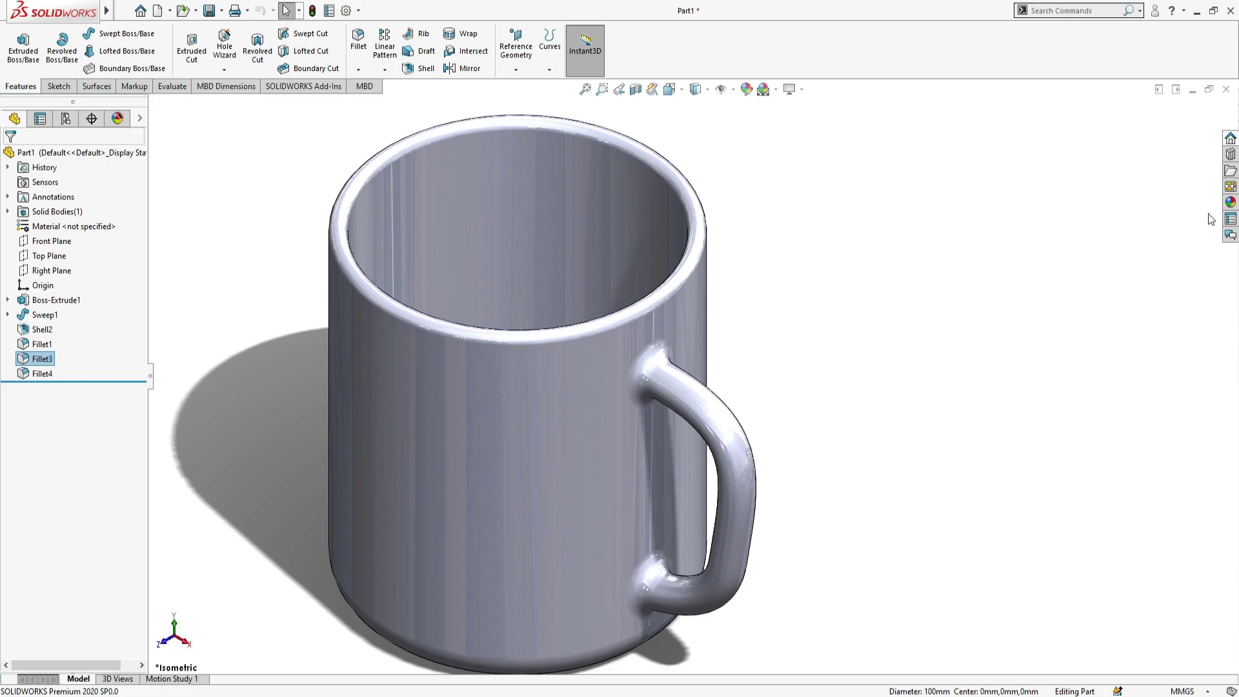
pyautogui.click(1231, 202)
pyautogui.click(1097, 129)
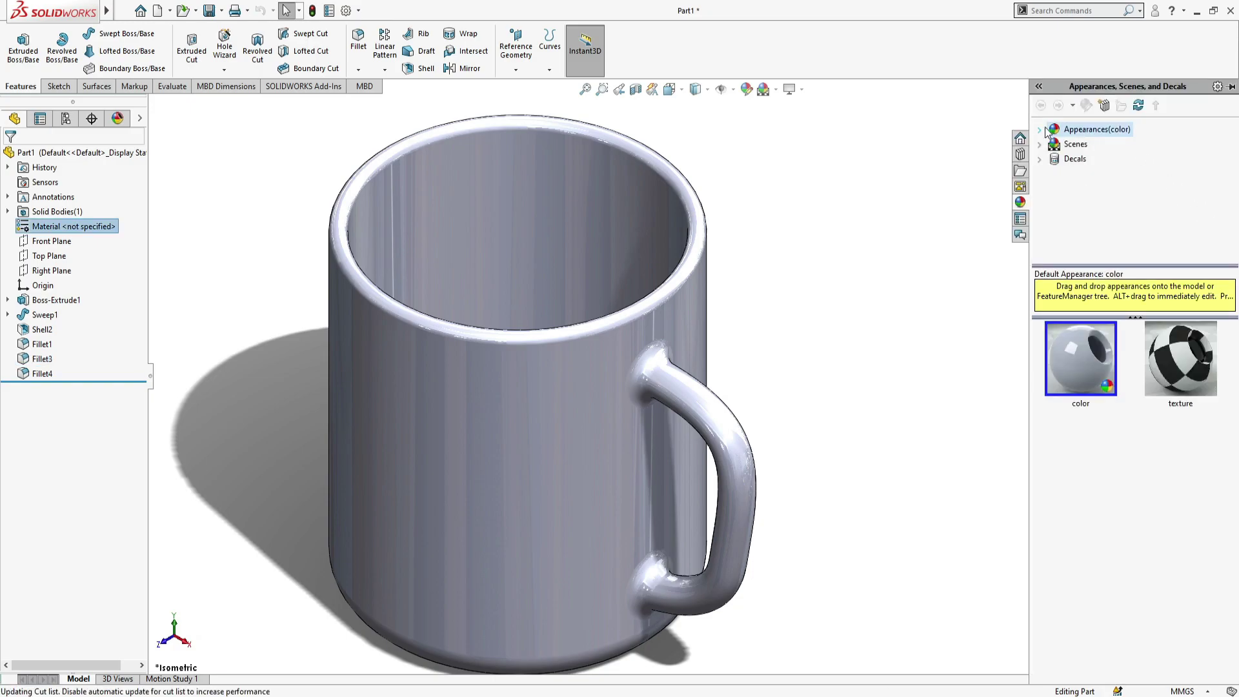
pyautogui.click(1039, 129)
pyautogui.scroll(-2, 1111, 189)
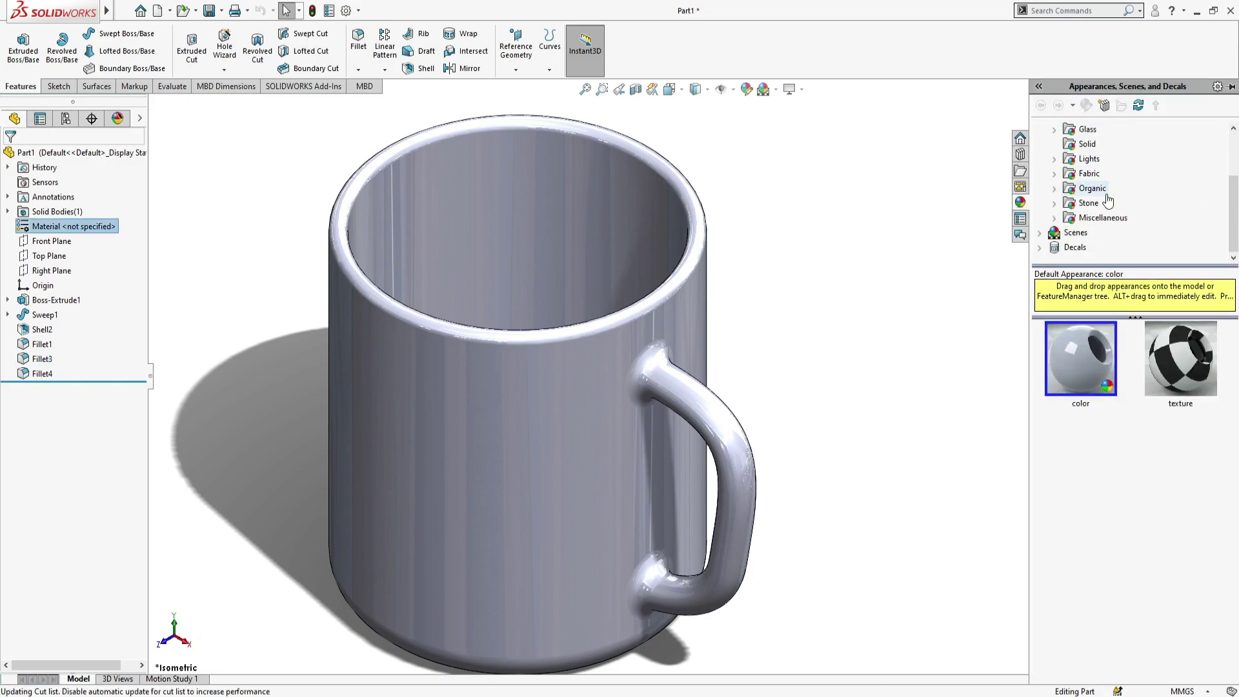
pyautogui.click(1088, 204)
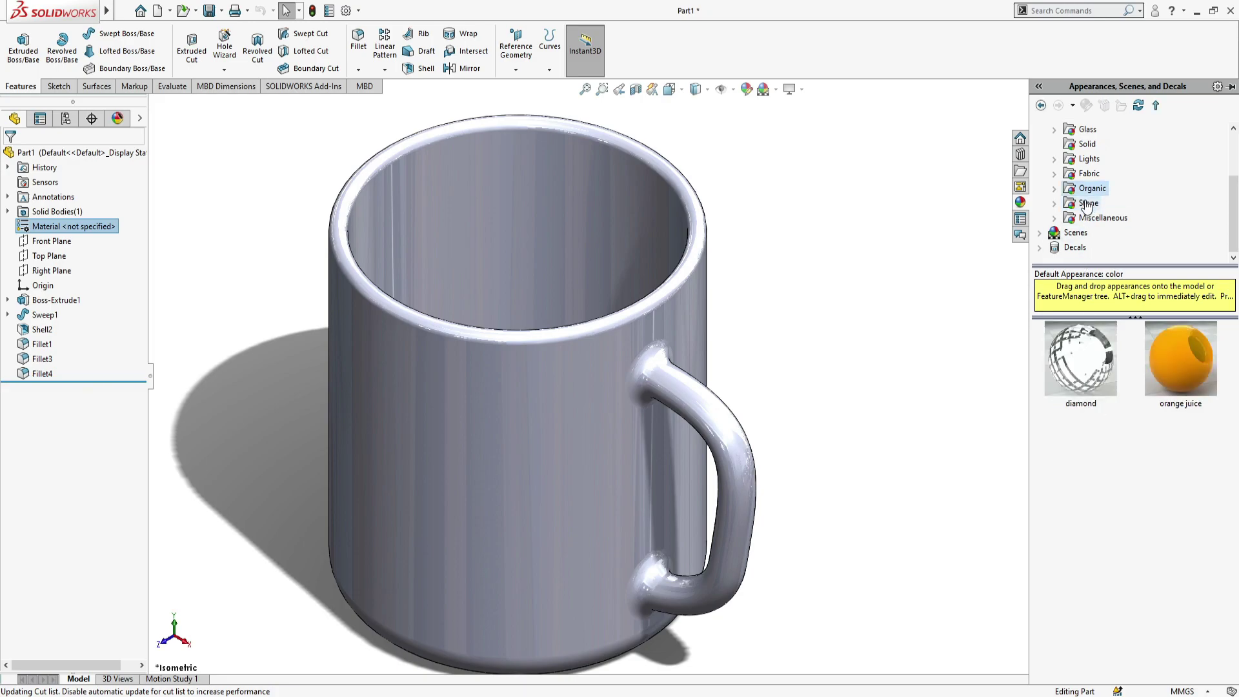
pyautogui.doubleClick(1087, 204)
pyautogui.scroll(-1, 1087, 204)
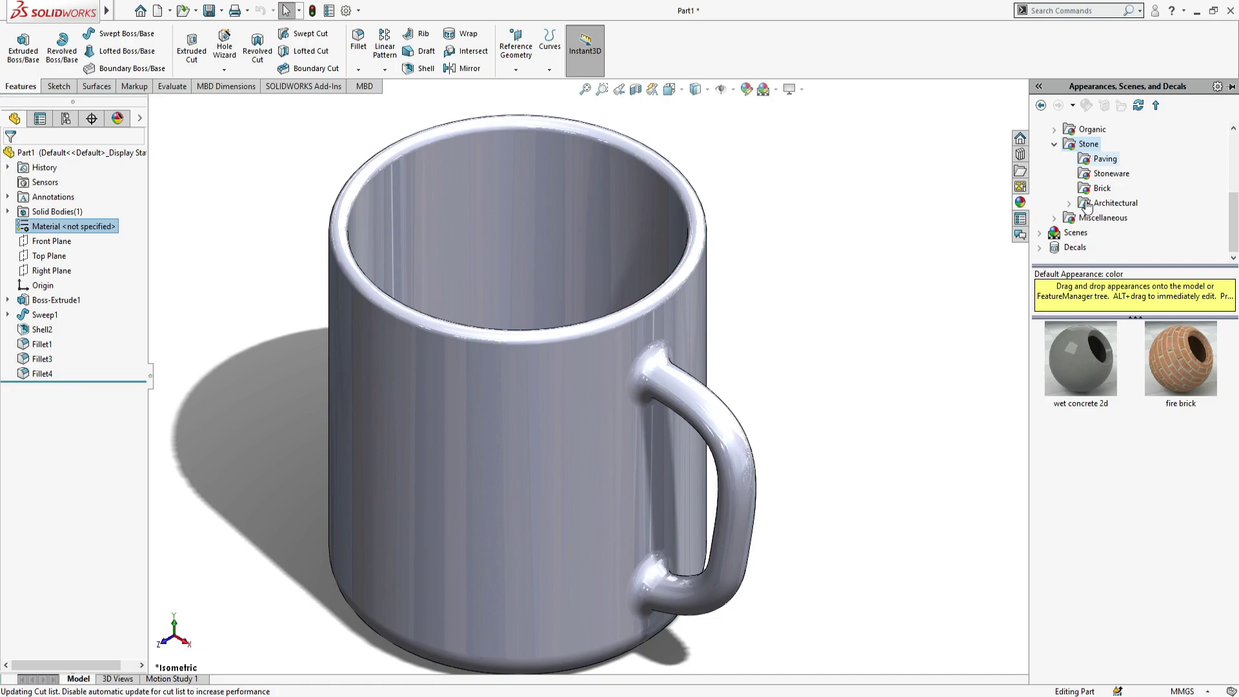
# Look through the paving appearances and open the Stoneware category of the Stone group.
pyautogui.click(1098, 165)
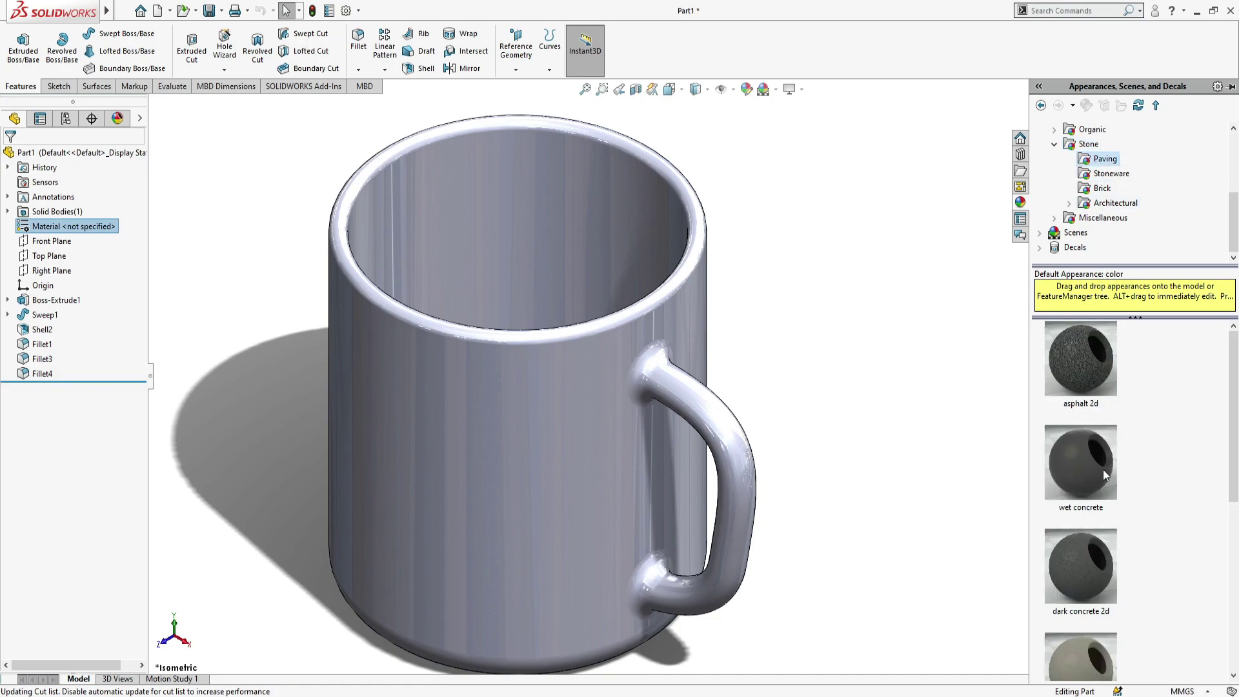
pyautogui.scroll(-3, 1103, 463)
pyautogui.click(1098, 504)
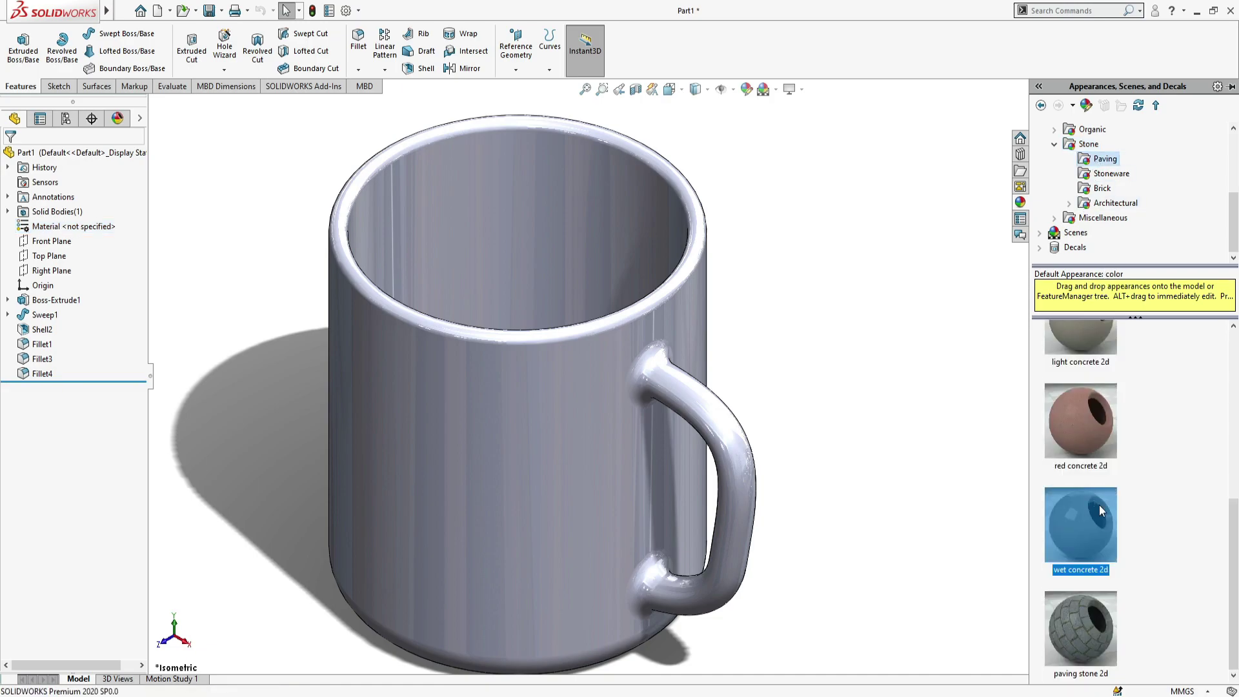
pyautogui.click(1110, 174)
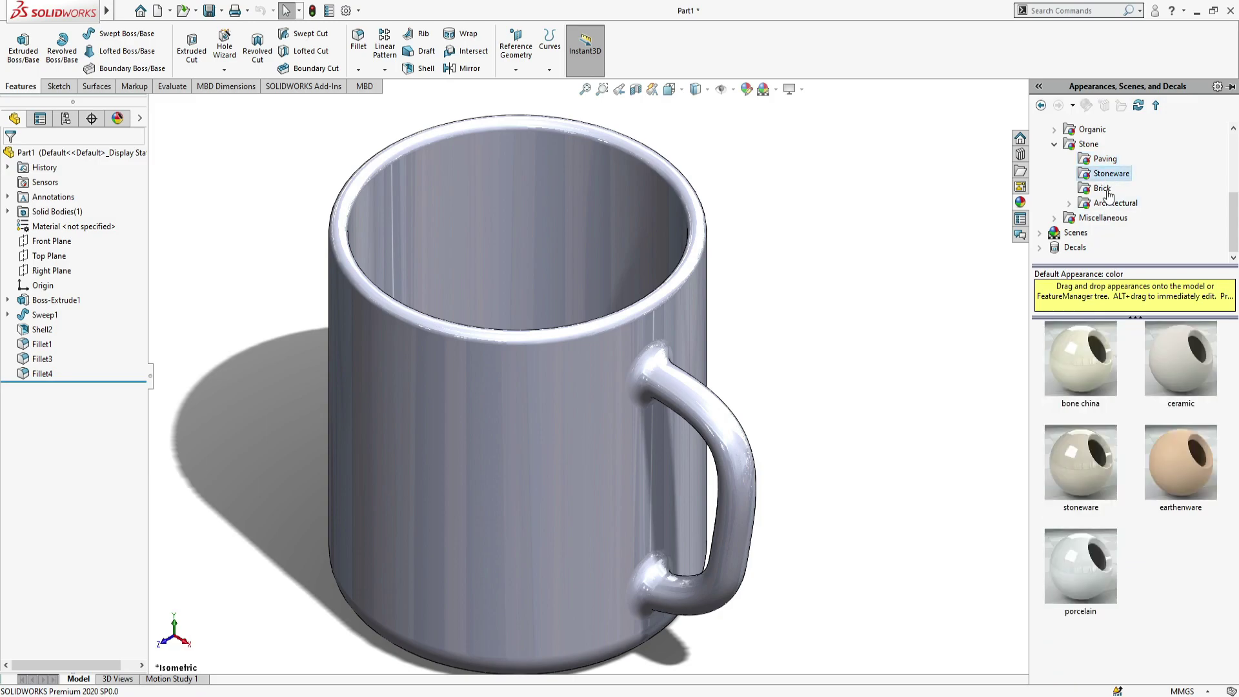
# Try the bone china, stoneware, porcelain, ceramic and earthenware appearances on the mug.
pyautogui.doubleClick(1082, 367)
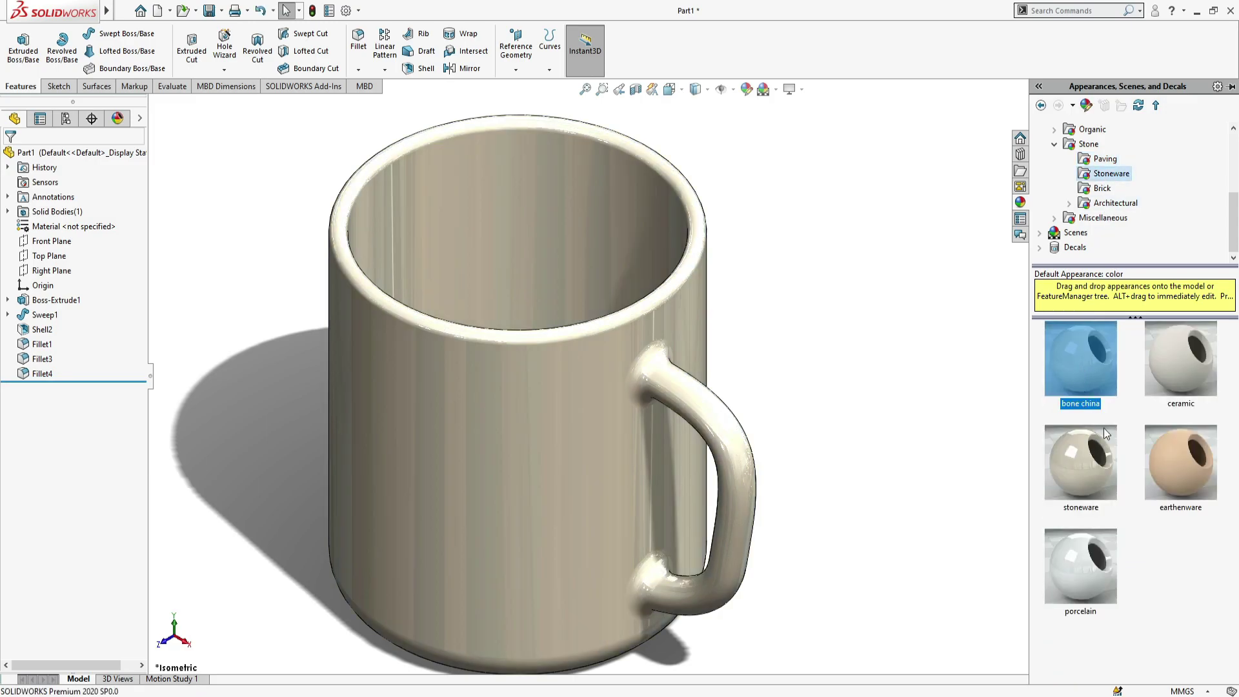
pyautogui.doubleClick(1108, 463)
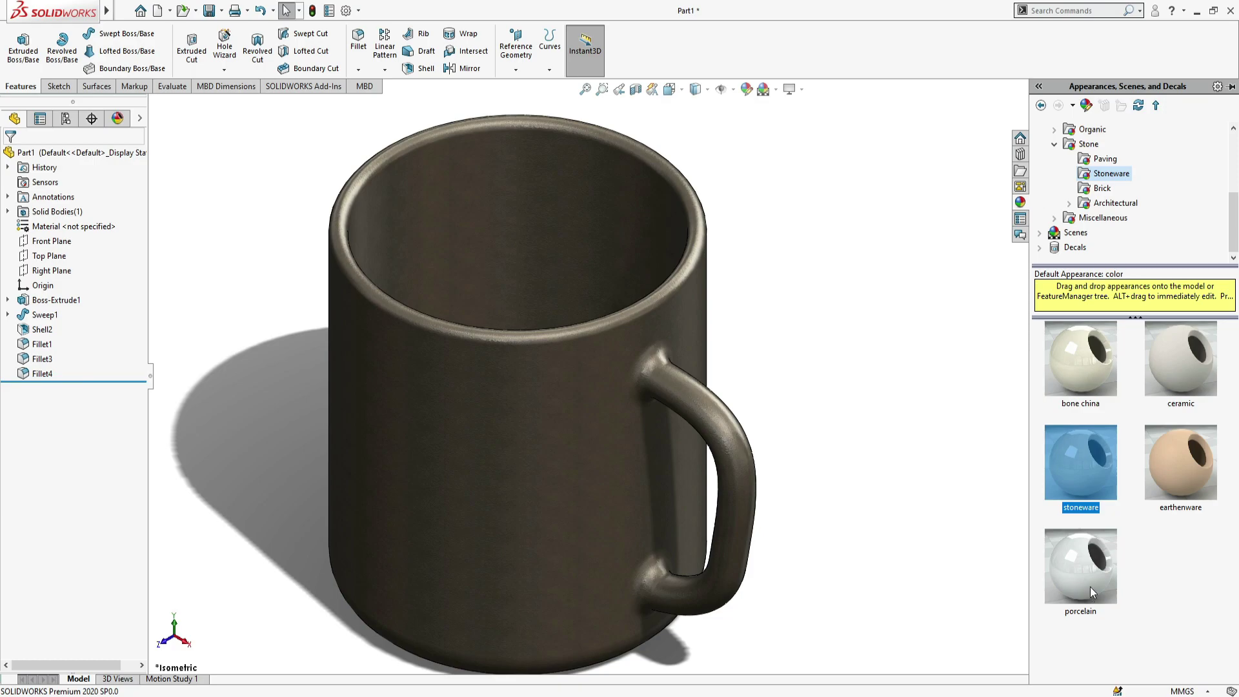
pyautogui.doubleClick(1090, 587)
pyautogui.doubleClick(1174, 381)
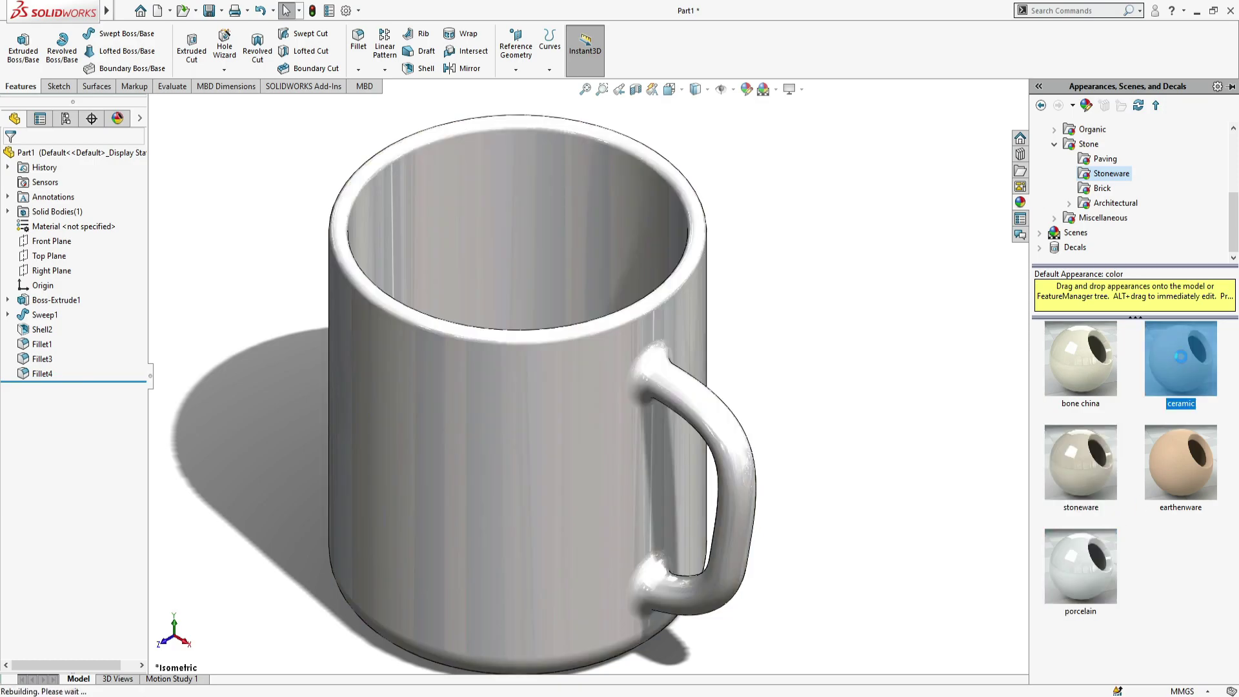
pyautogui.doubleClick(1183, 462)
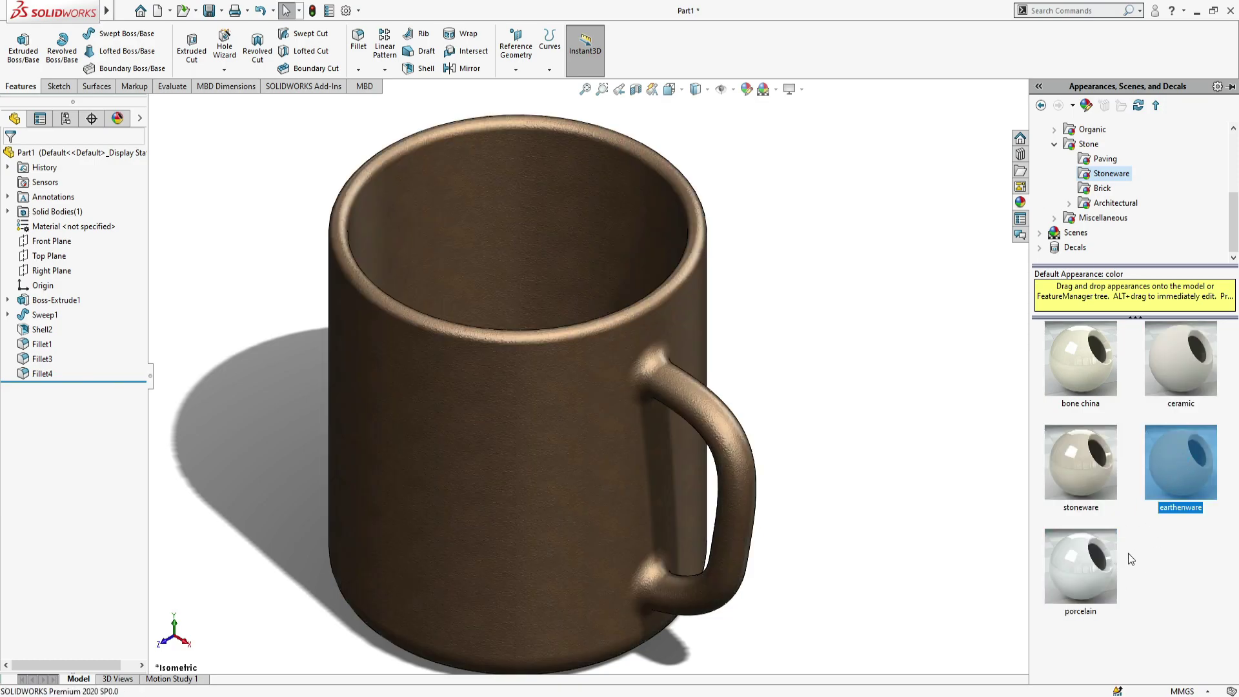
pyautogui.doubleClick(1066, 571)
pyautogui.moveTo(804, 447); pyautogui.dragTo(768, 245, button='middle')
pyautogui.scroll(3, 847, 450)
# Apply the stoneware appearance to the mug and show it in isometric view.
pyautogui.doubleClick(1078, 444)
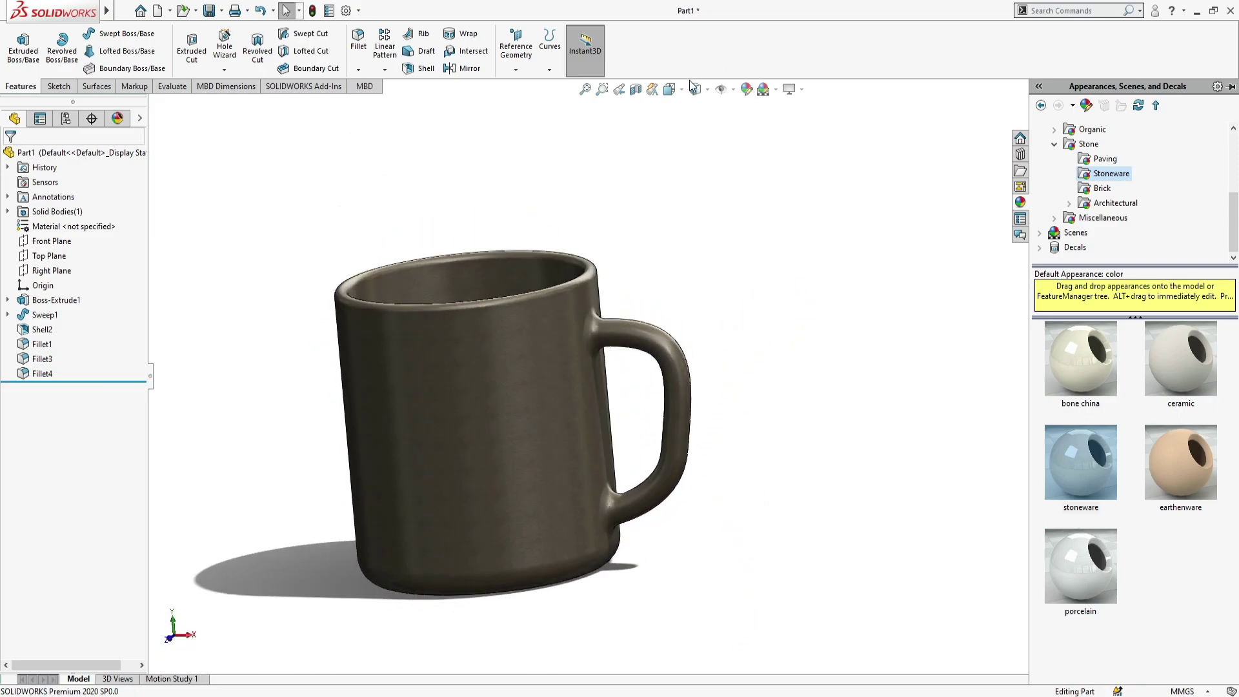
pyautogui.click(695, 89)
pyautogui.click(580, 324)
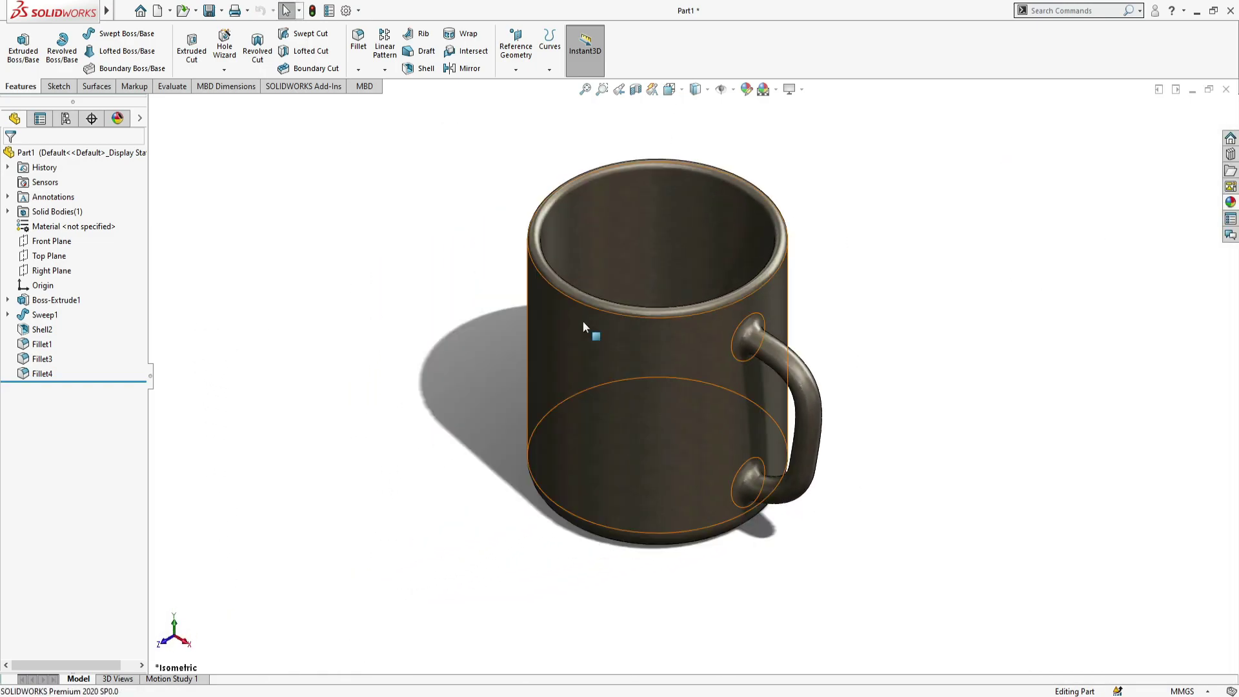